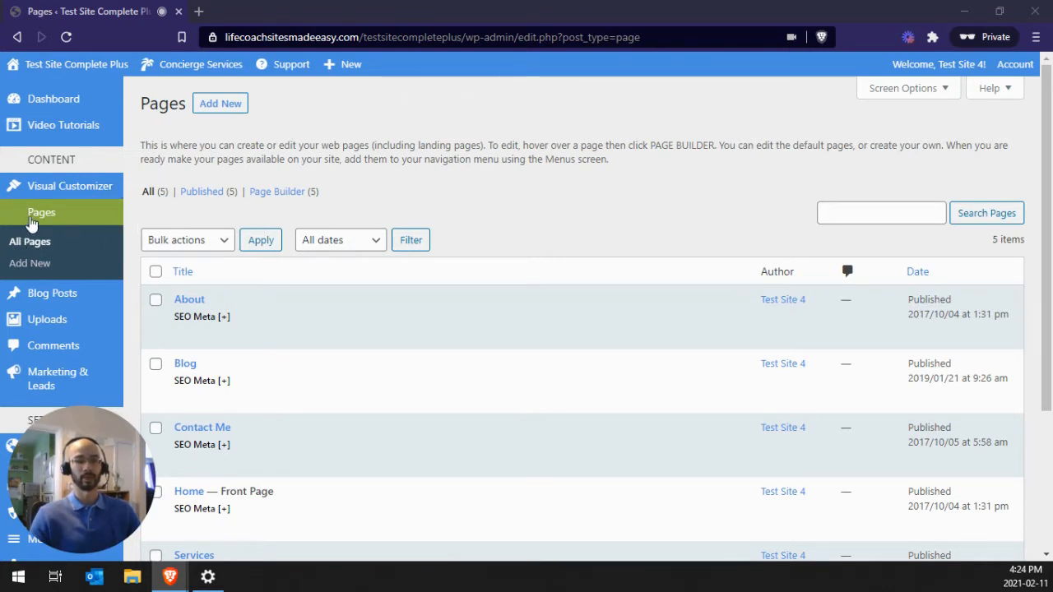
Open the Services page in Page Builder in a new browser tab and switch to it.
scroll(452, 145, down, 3)
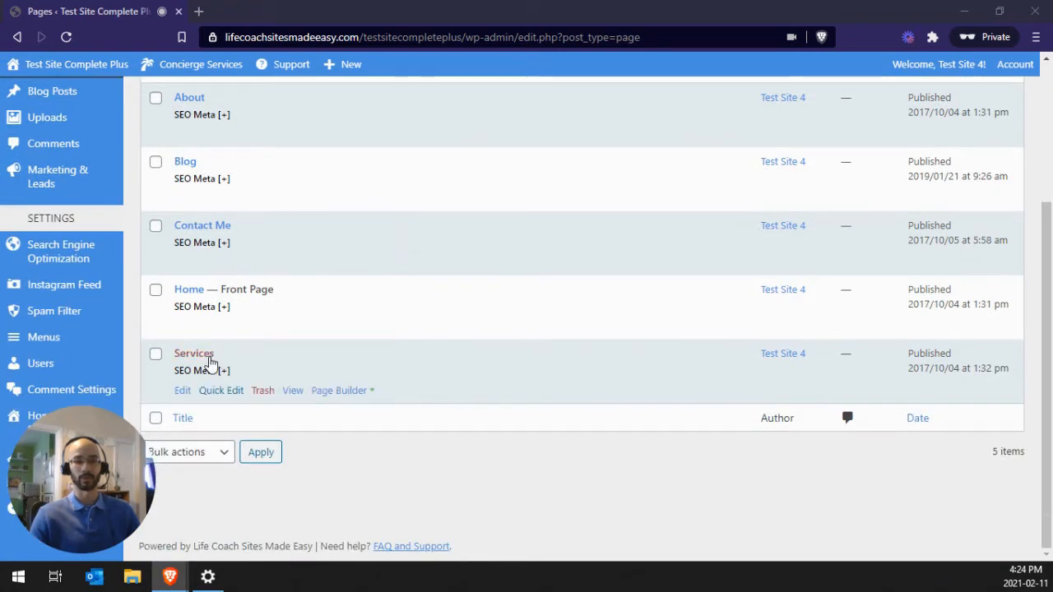
right_click(349, 398)
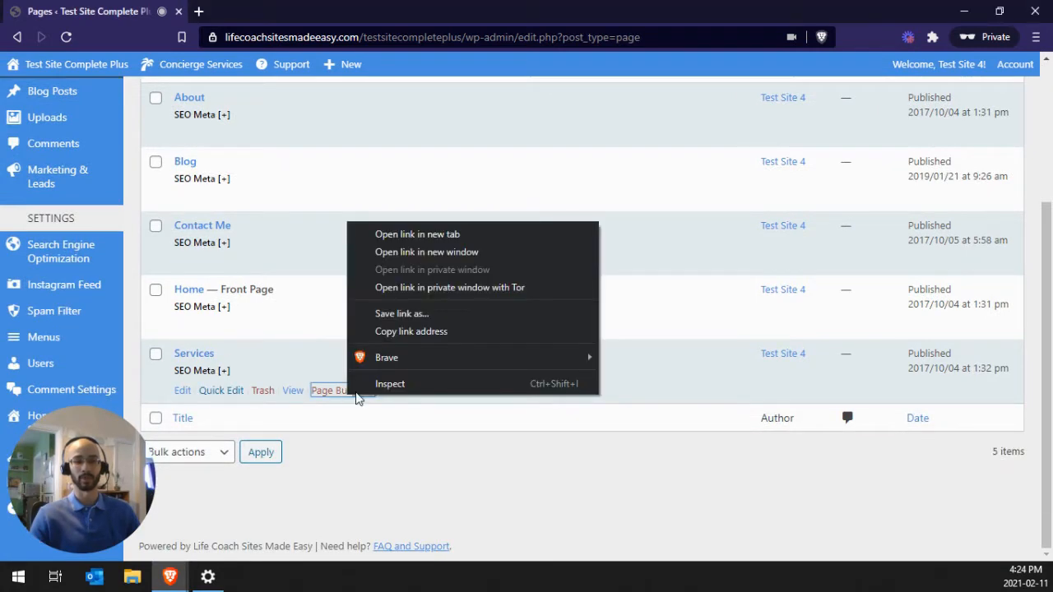
click(418, 235)
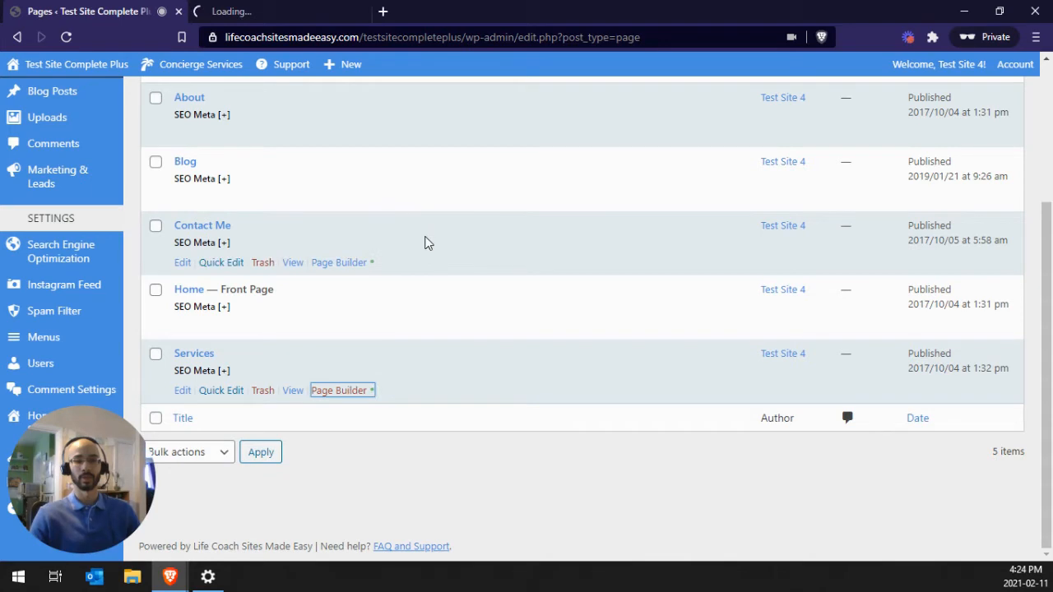
click(309, 8)
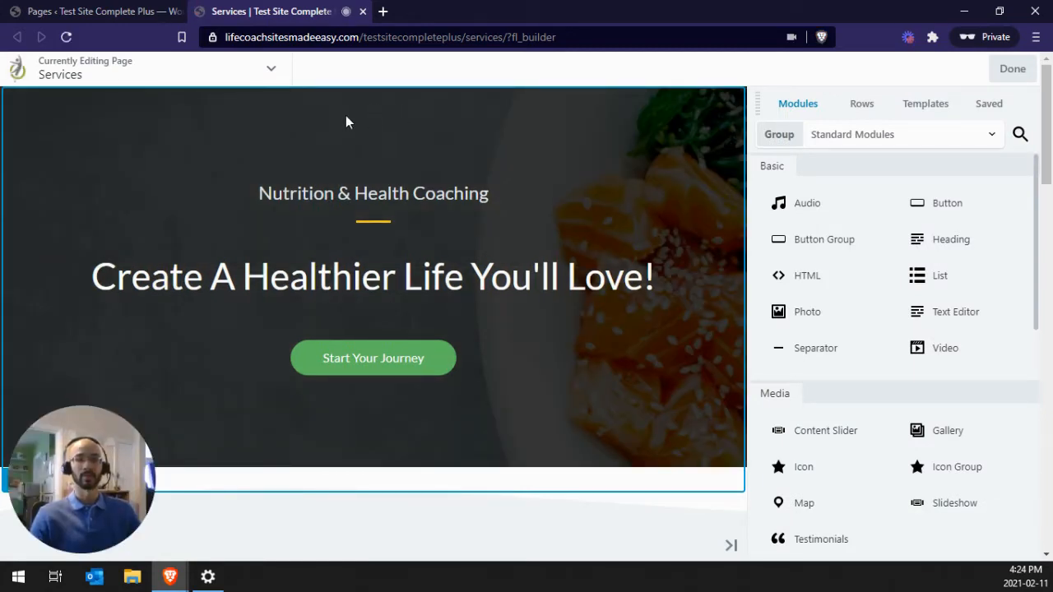
Duplicate the Services page layout and dismiss the block editor welcome dialog.
click(267, 71)
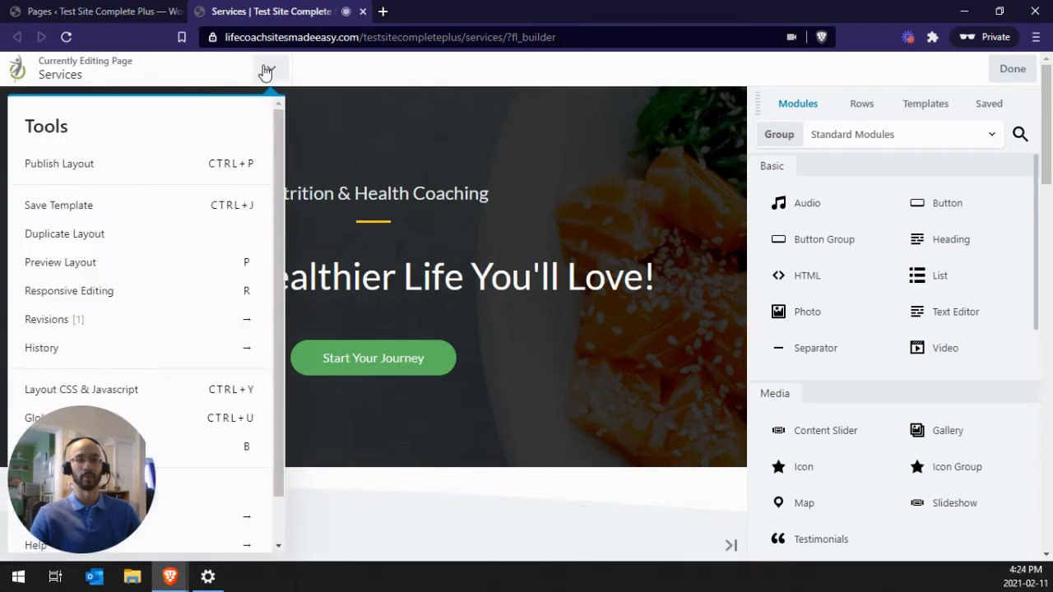
click(102, 237)
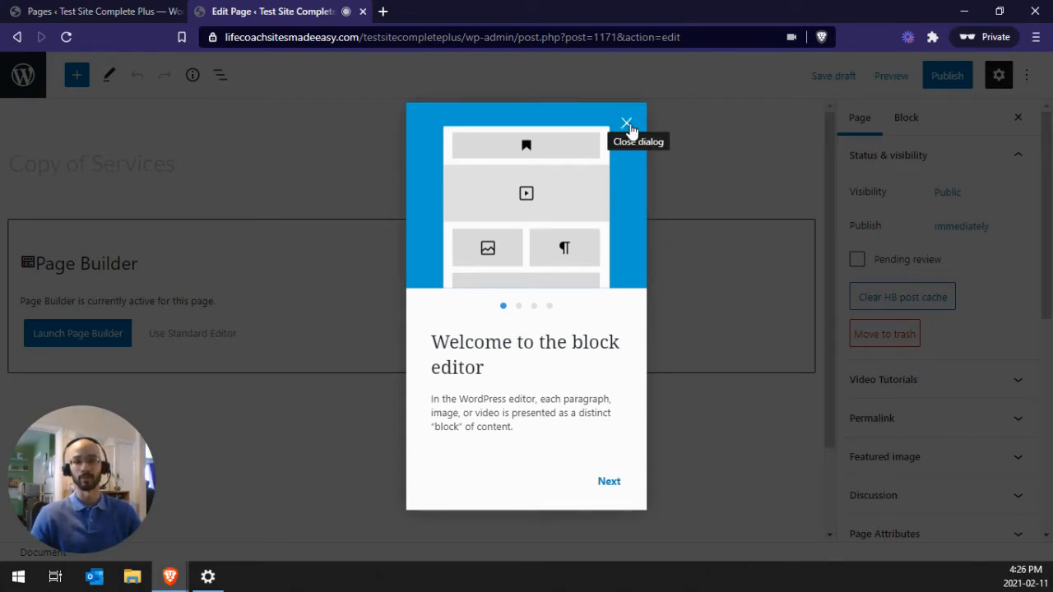
click(626, 124)
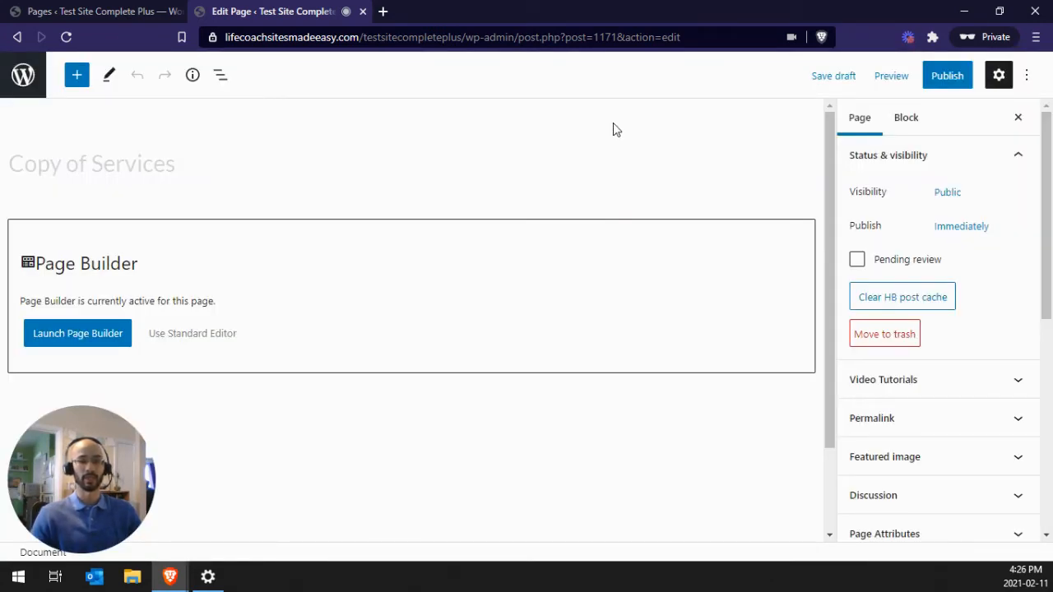
Rename the duplicated page to "Coaching Packages".
click(160, 167)
key(End)
key(ctrl+a)
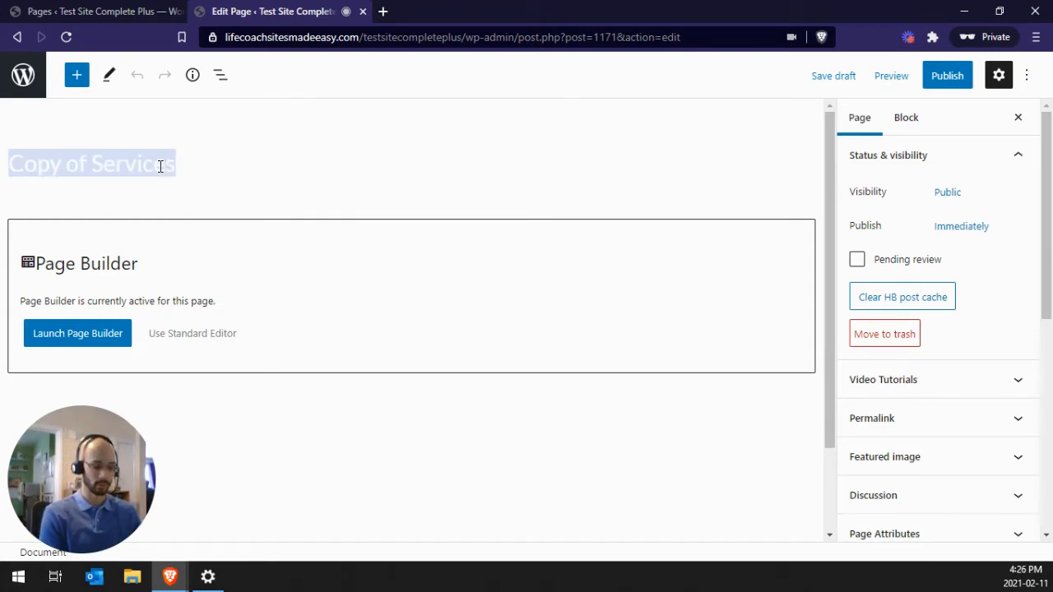
text(Coaching Packages)
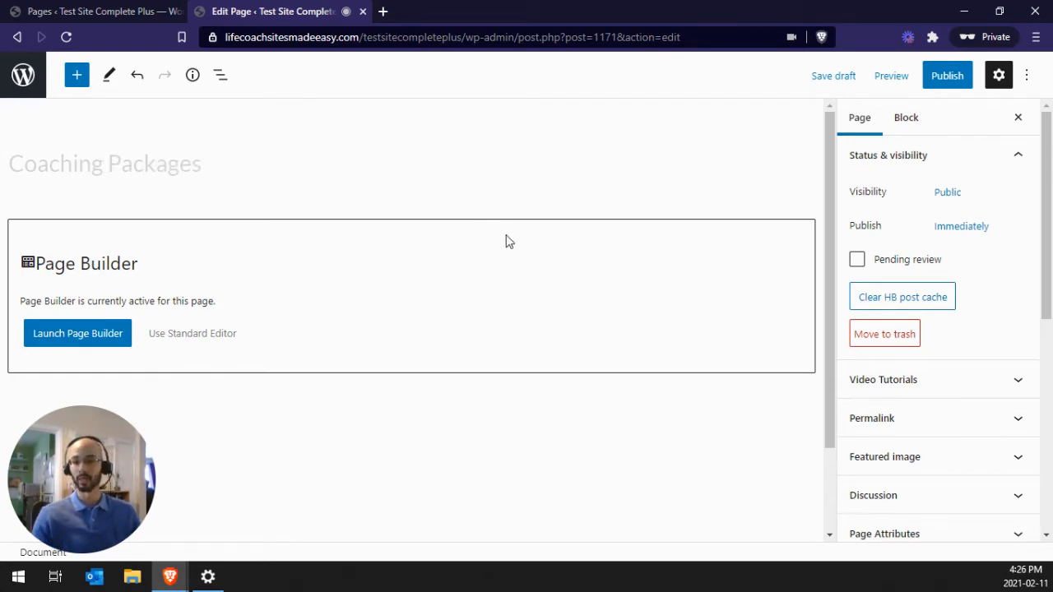
Set the page's URL slug to coaching-packages.
click(903, 427)
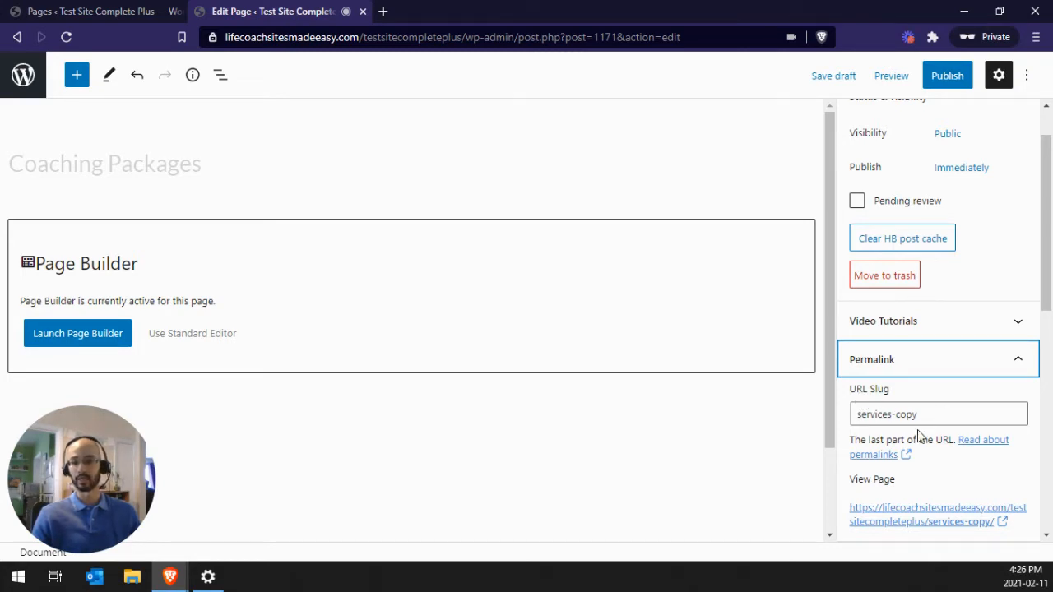
click(948, 418)
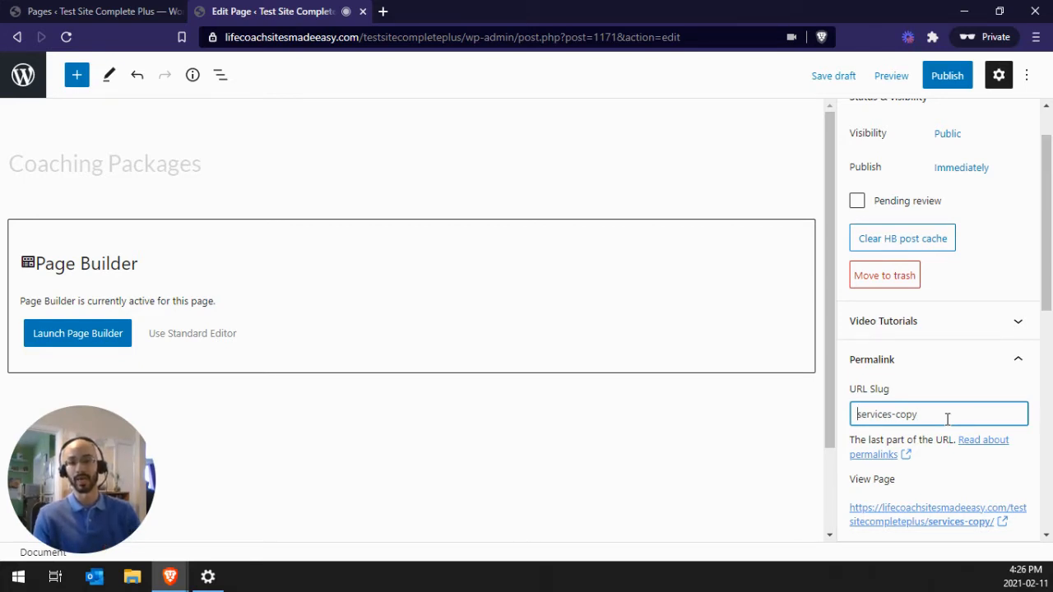
double_click(898, 418)
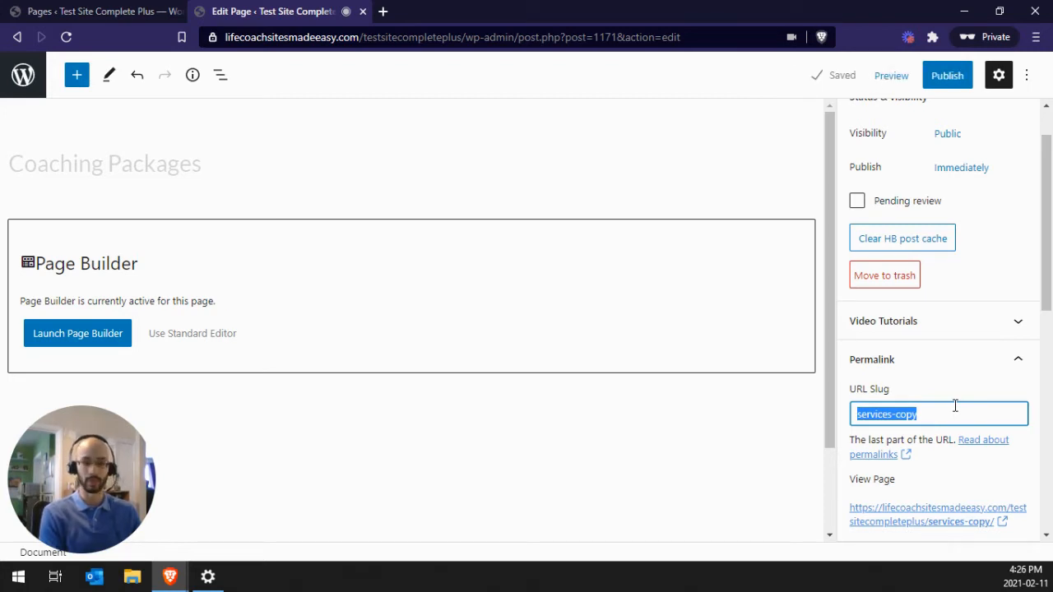
text(coaching)
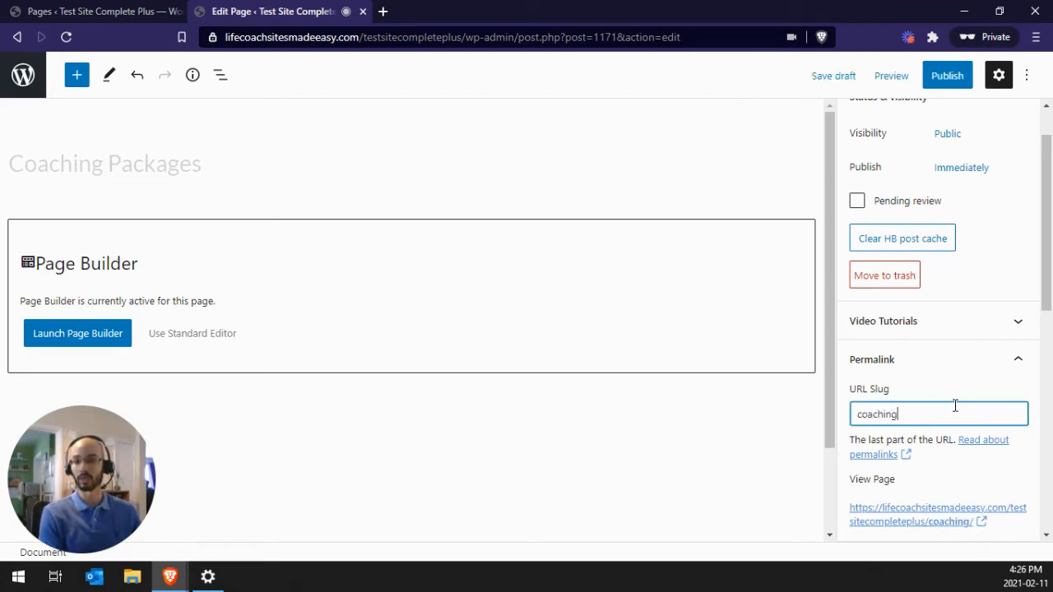
text(-packages)
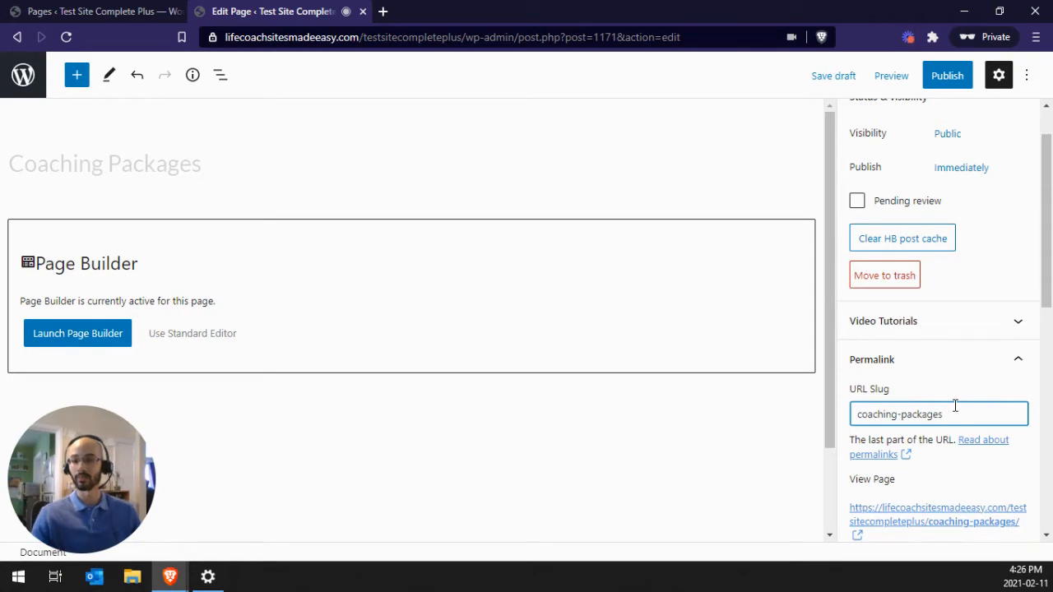
Launch Page Builder for the duplicated page and replace the main banner heading text with "Coaching Packages".
click(104, 336)
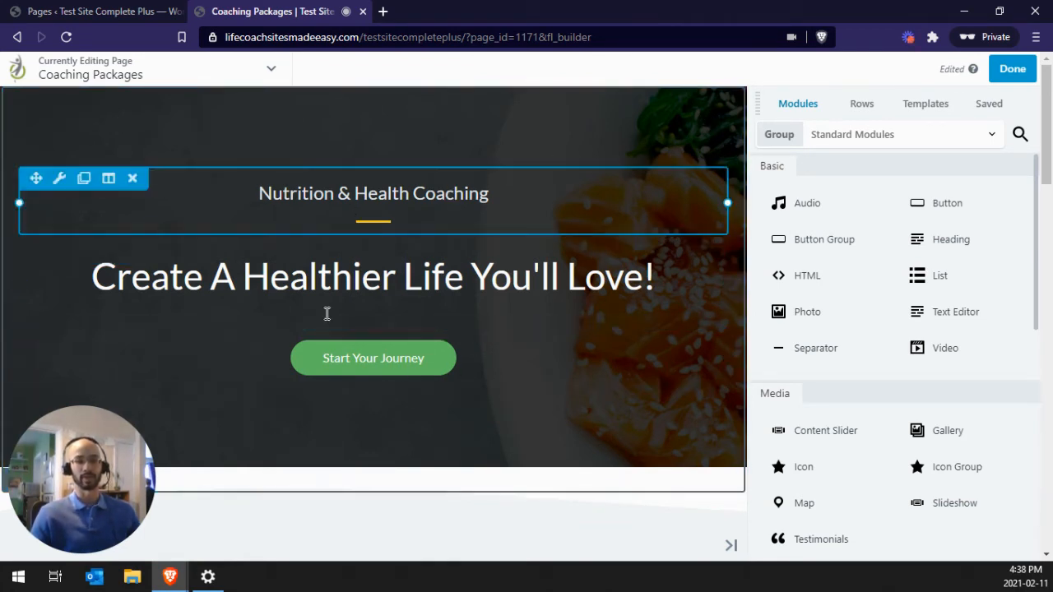
click(500, 278)
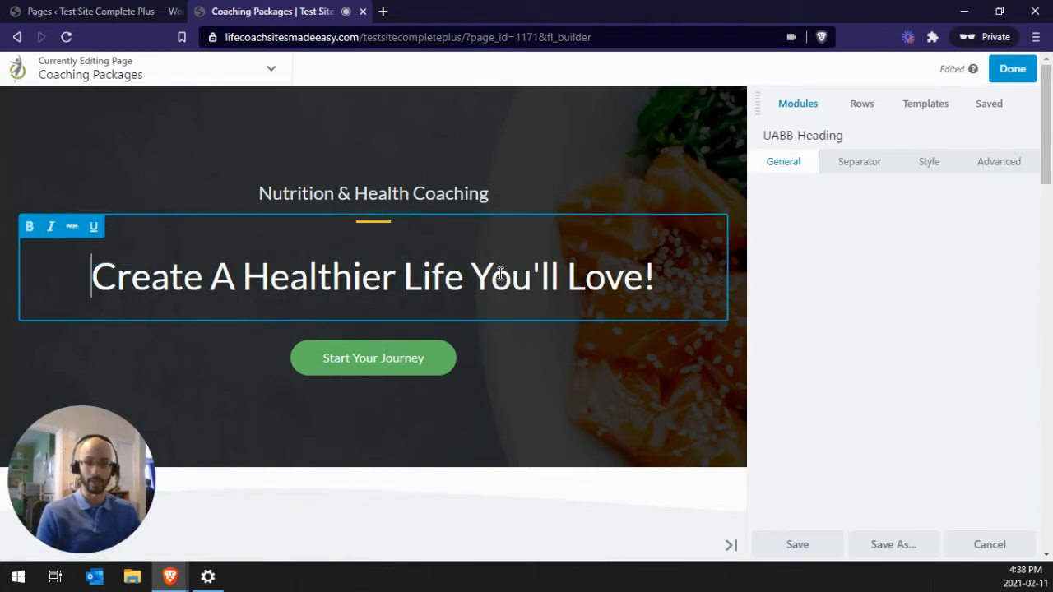
triple_click(500, 277)
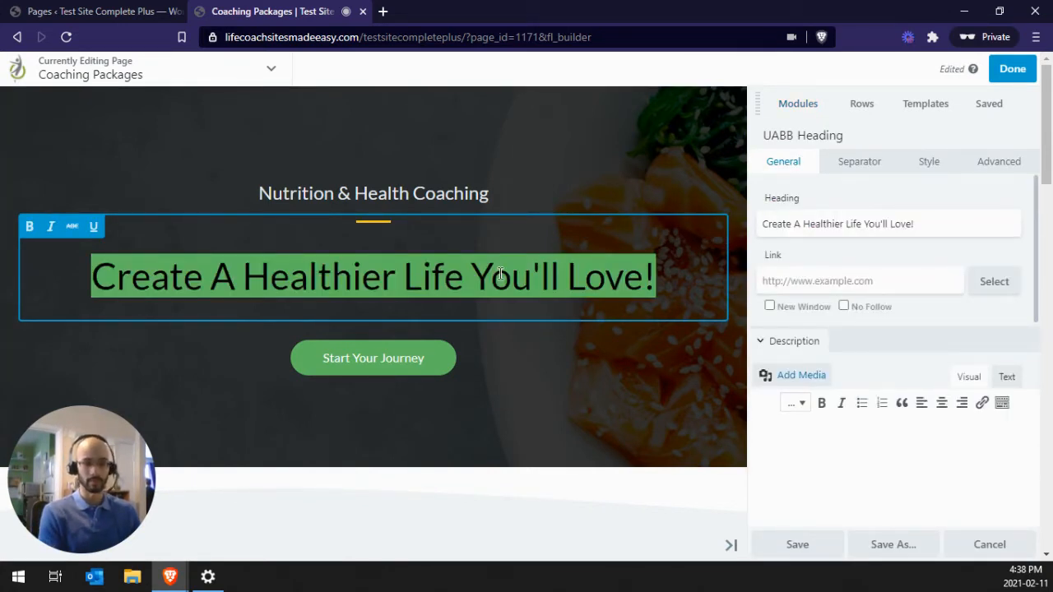
text(Coachi)
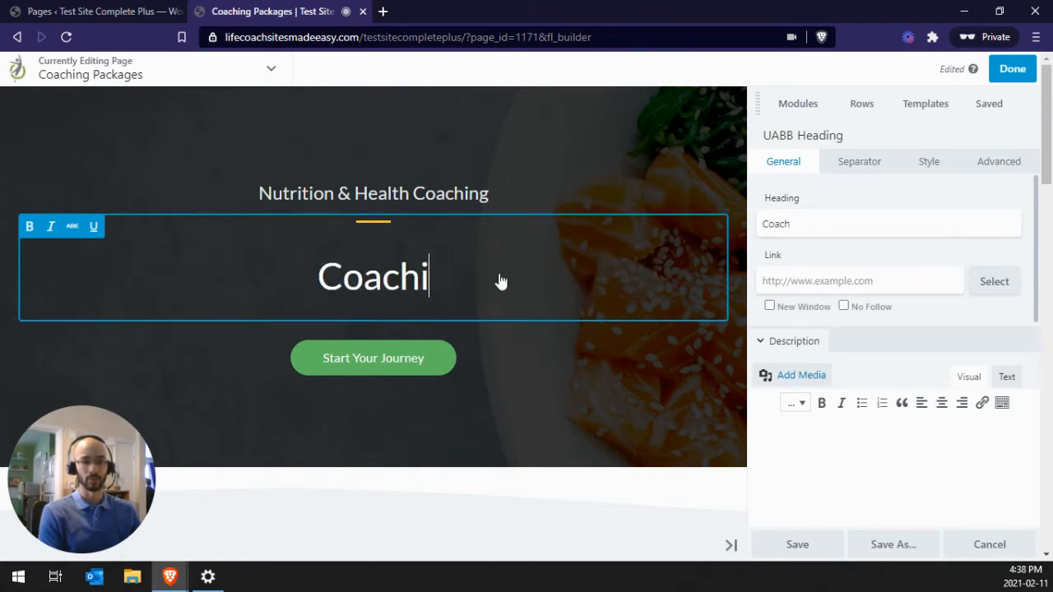
text(ng Packages)
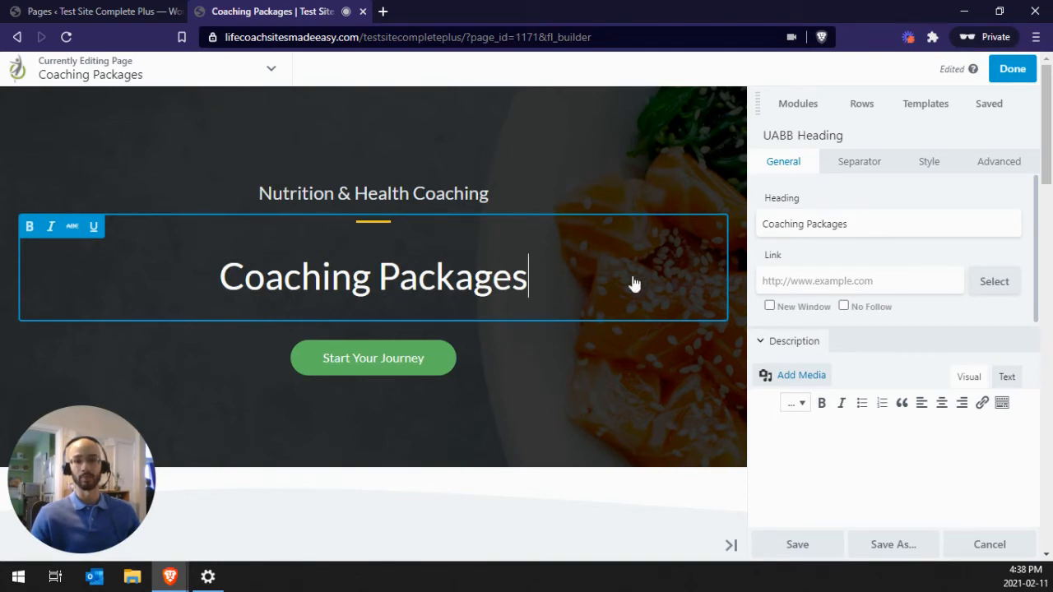
click(863, 224)
drag(862, 224, 758, 232)
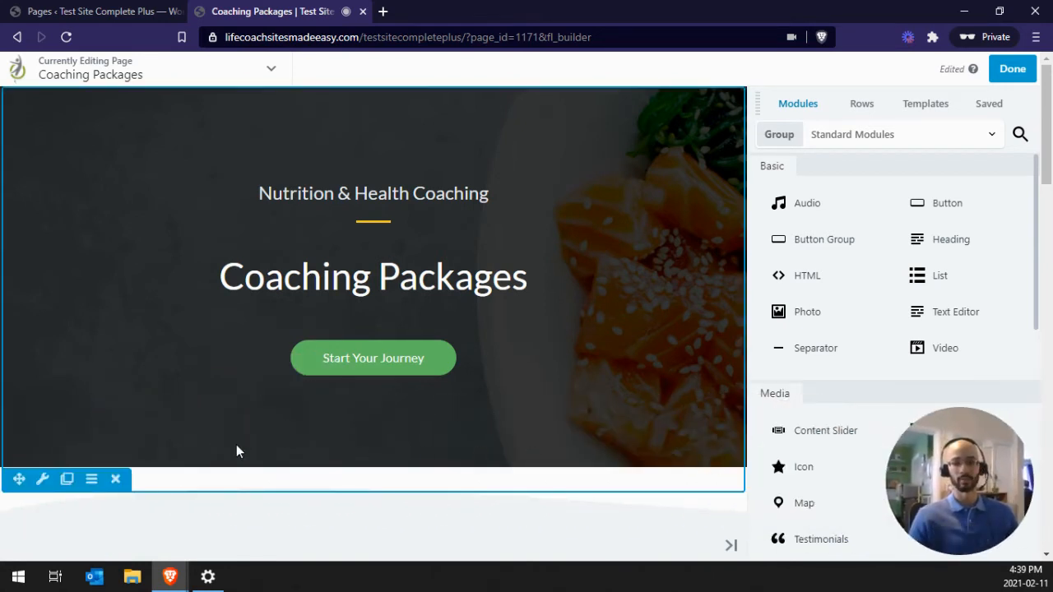
Open the banner row's settings and examine its background photo options.
click(43, 482)
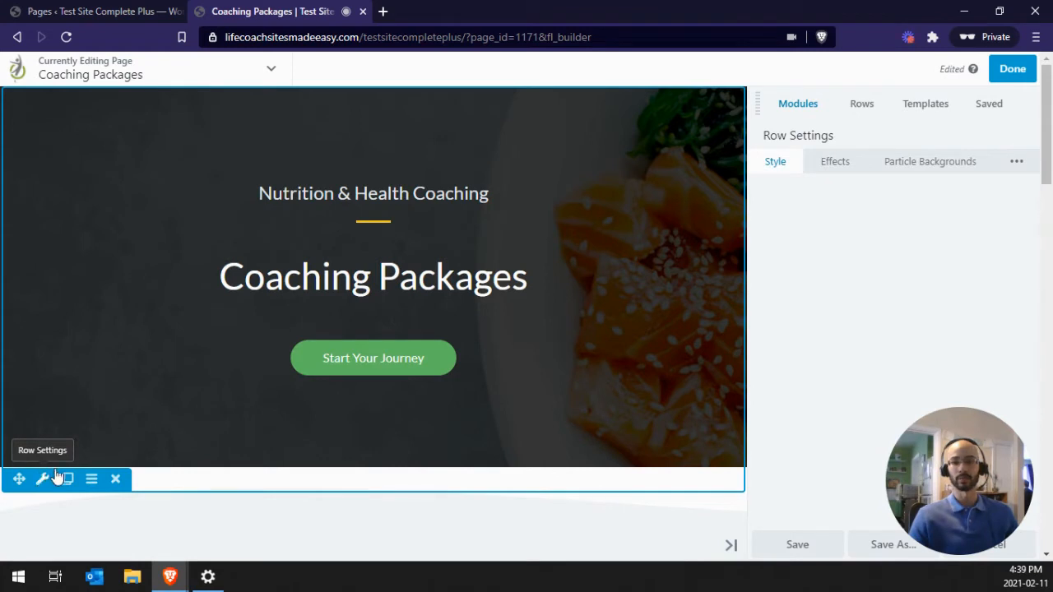
scroll(877, 214, down, 9)
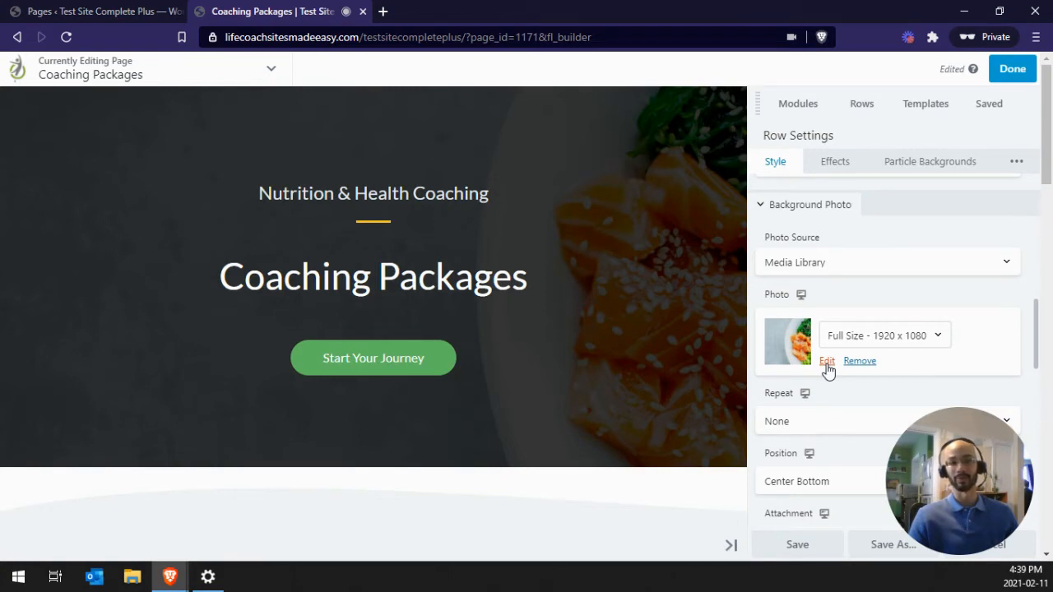
scroll(957, 474, down, 2)
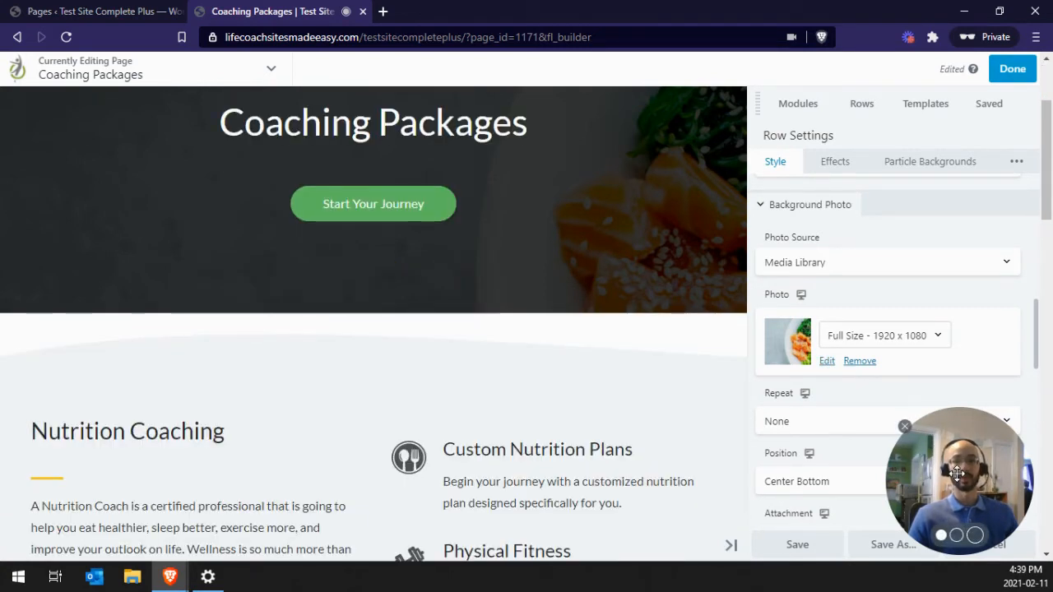
drag(958, 474, 33, 509)
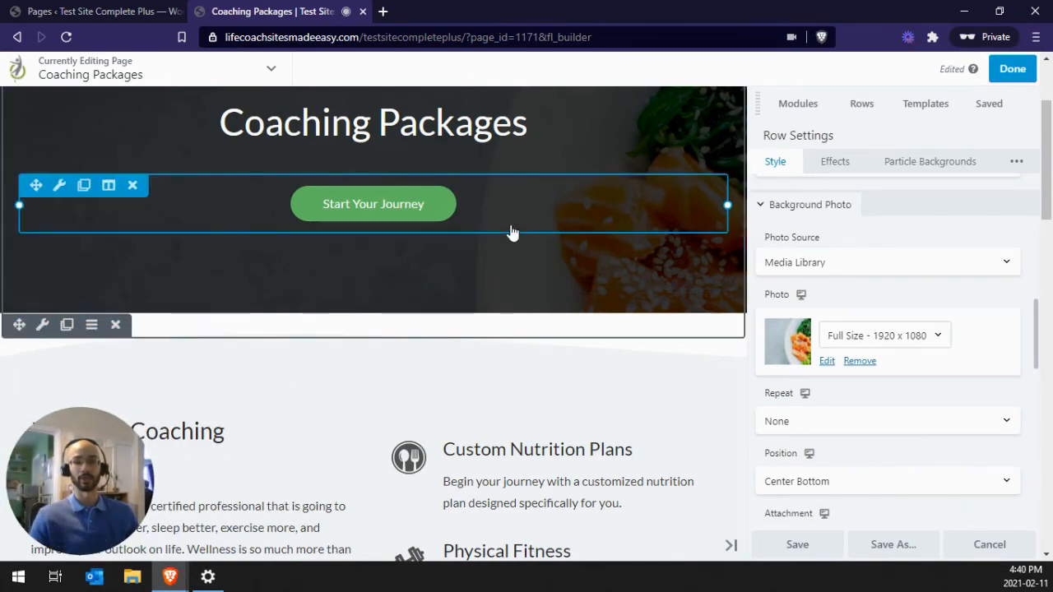
Delete the "Start Your Journey" button module from the banner.
scroll(433, 278, up, 2)
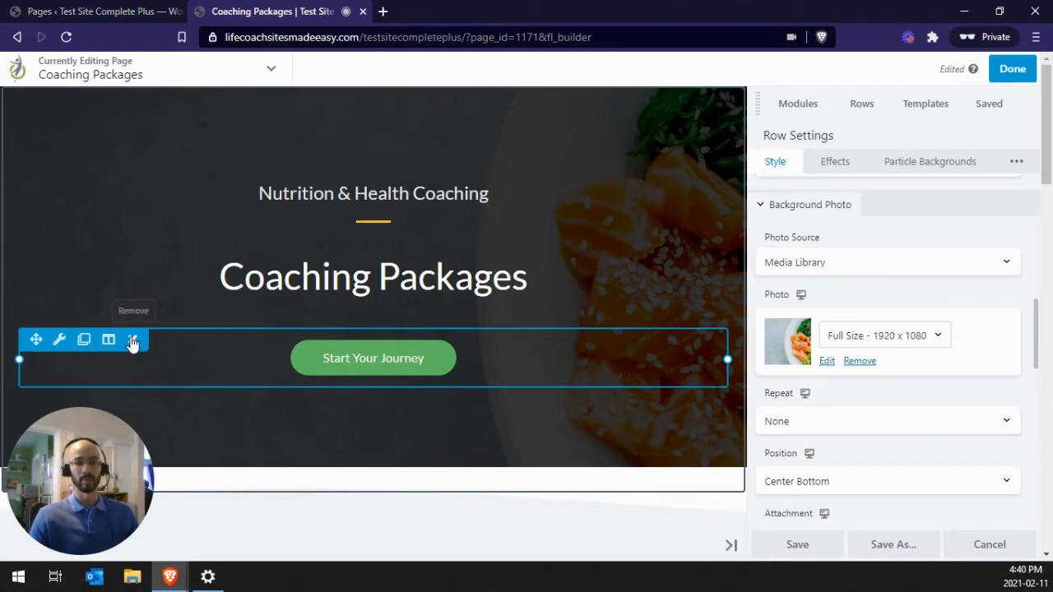
click(132, 342)
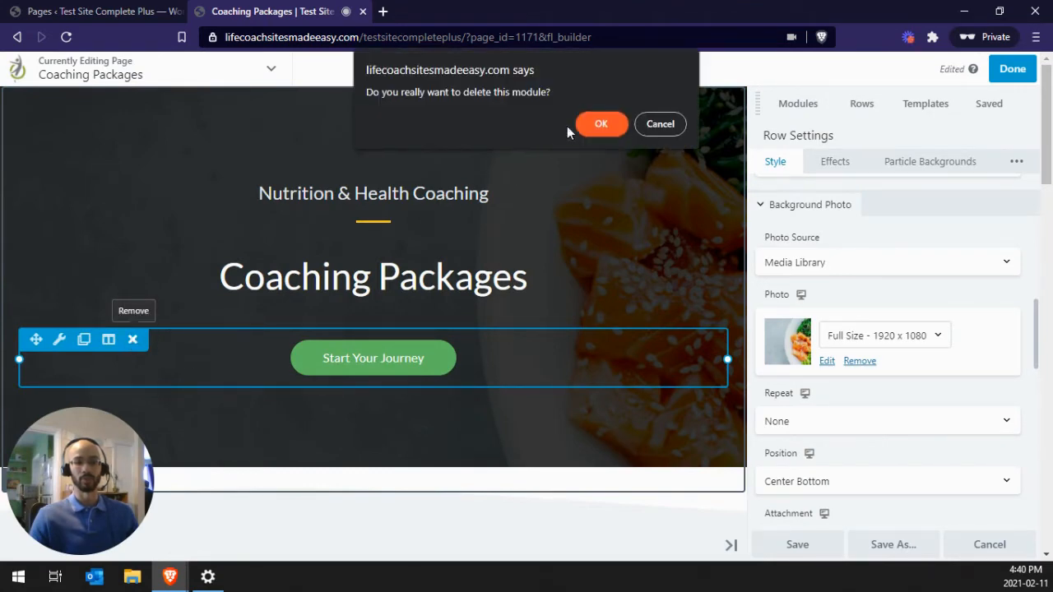
click(600, 123)
Delete the Physical Fitness module, followed by the entire Nutrition Coaching row.
scroll(461, 278, down, 5)
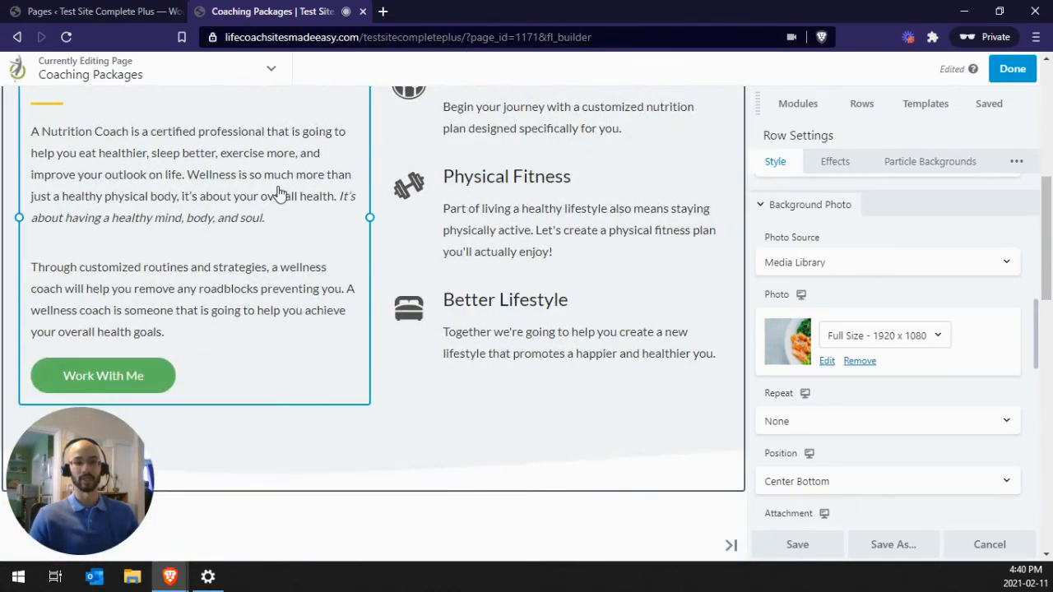
scroll(502, 256, up, 2)
scroll(499, 262, up, 1)
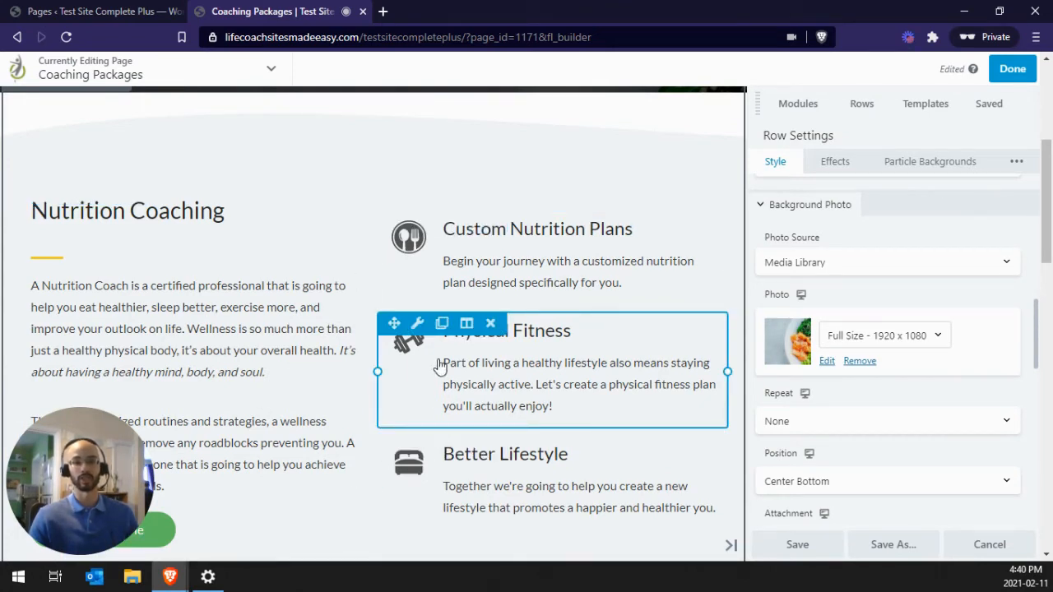
click(491, 325)
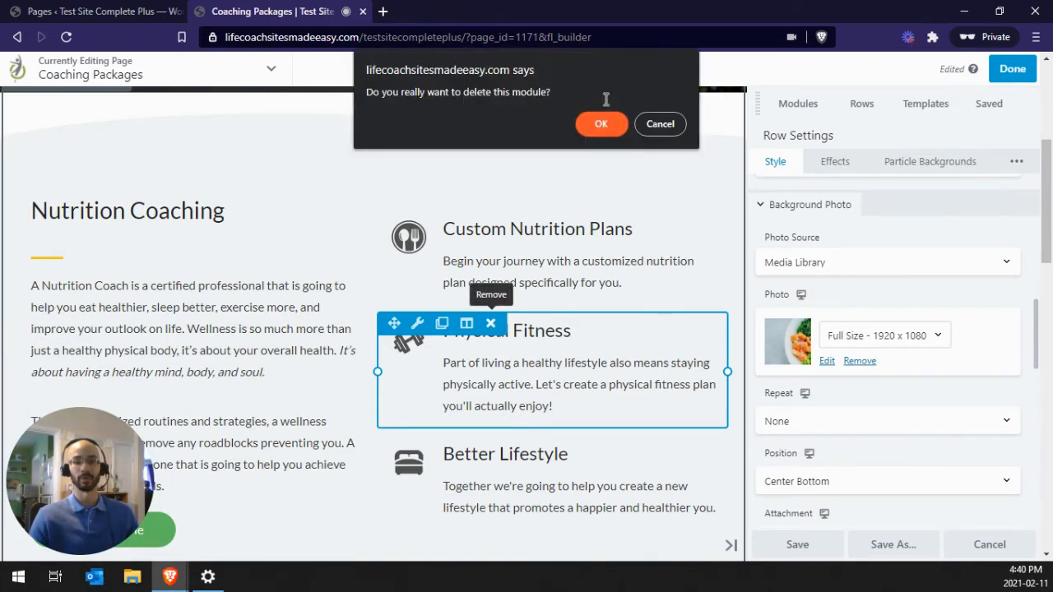
click(600, 125)
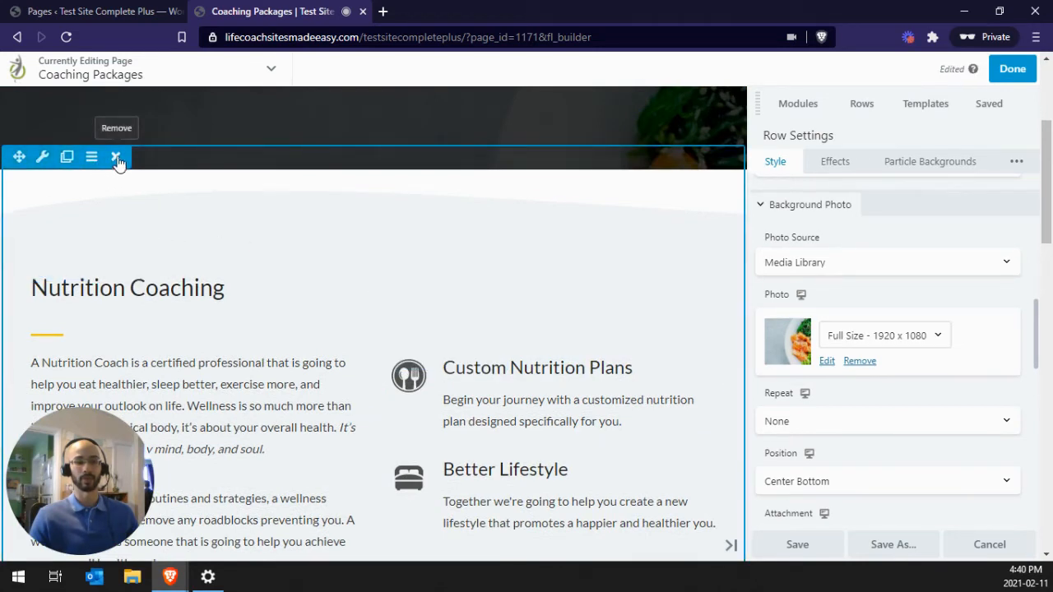
click(116, 158)
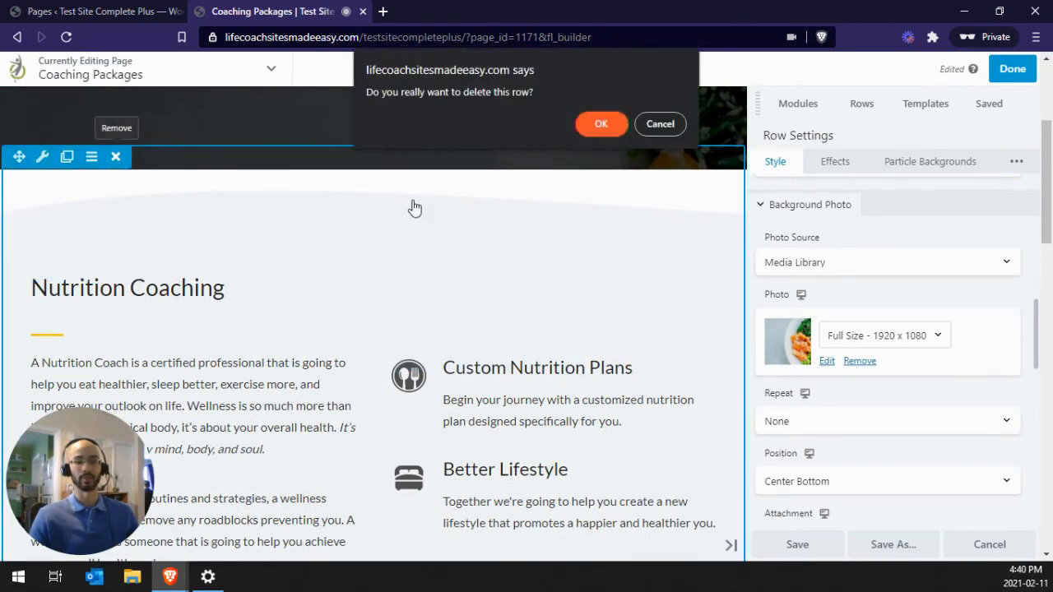
click(600, 124)
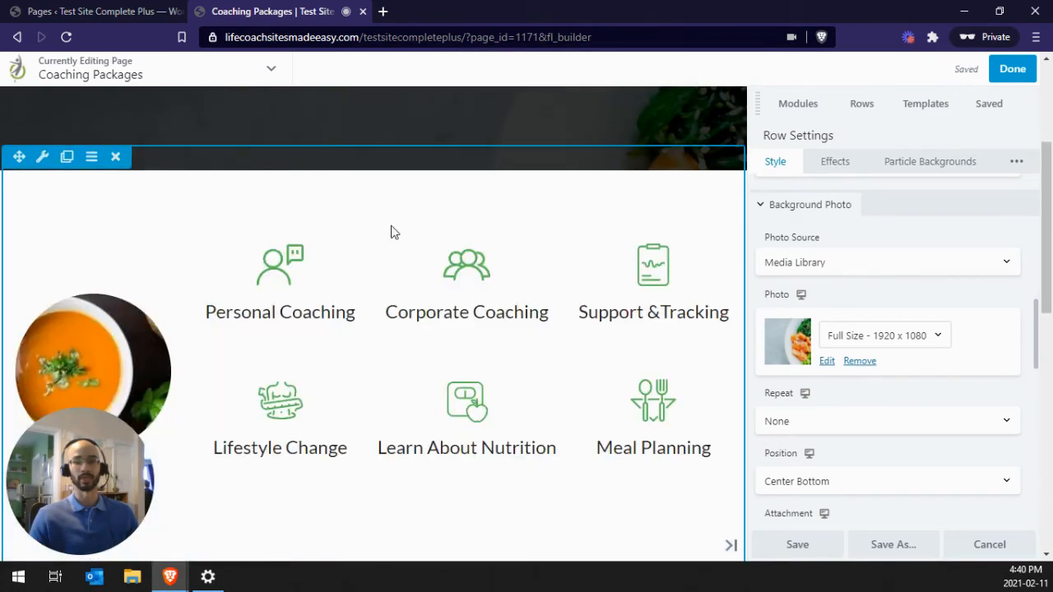
Review the coaching columns further down the page and display the saved rows, columns and modules.
scroll(288, 242, down, 2)
scroll(353, 284, down, 3)
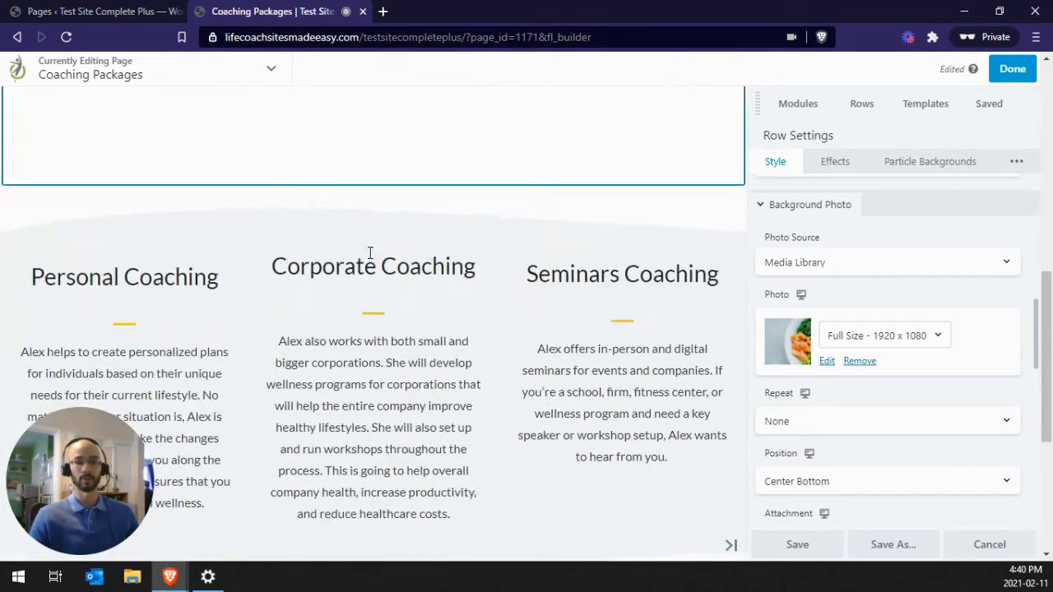
scroll(374, 257, down, 2)
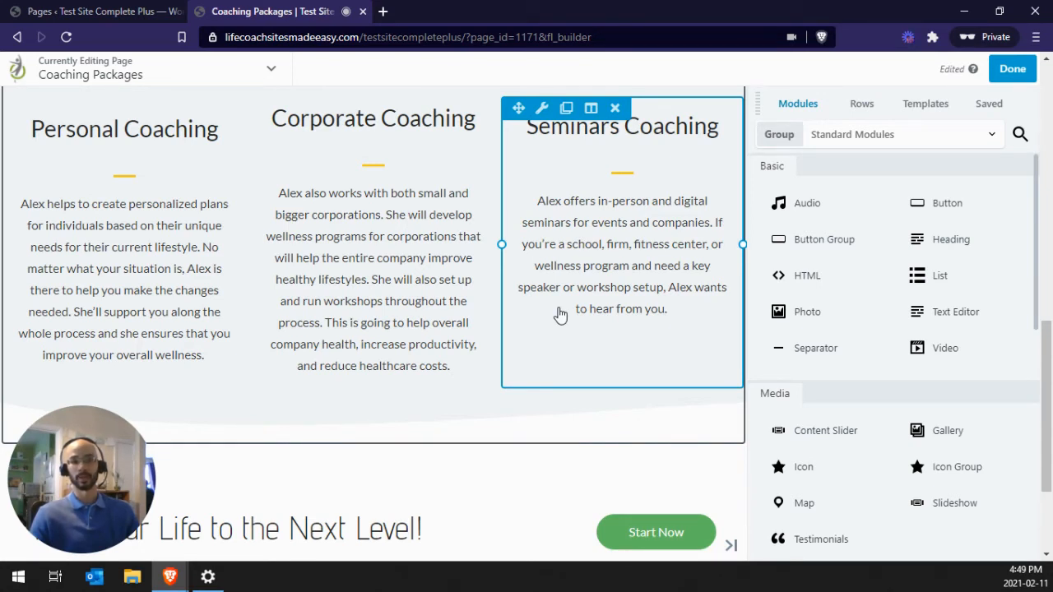
click(991, 108)
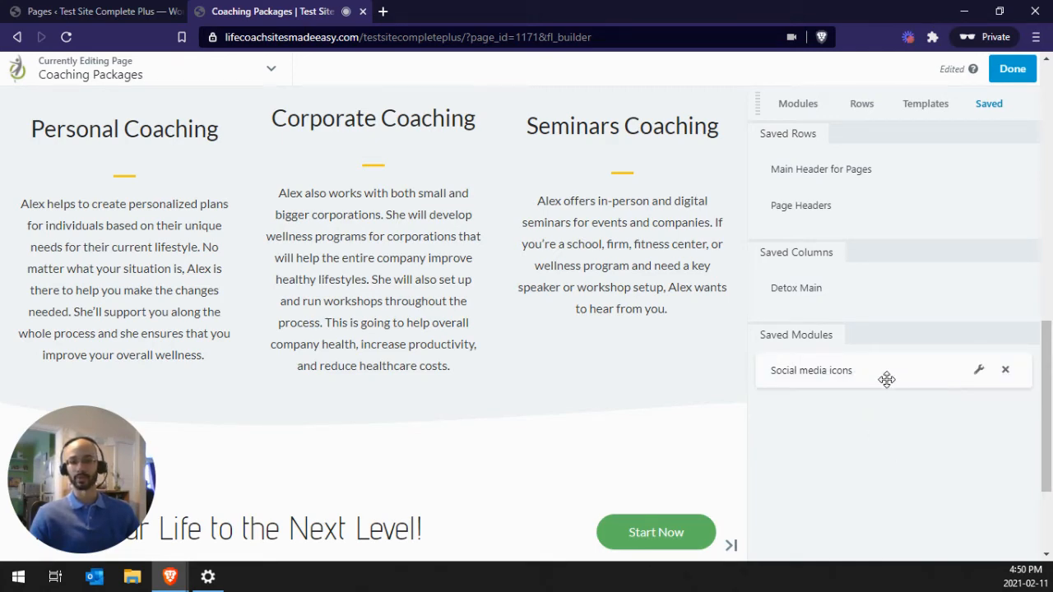
Insert the saved global "Social media icons" module above the "Take Your Life to the Next Level!" heading.
drag(888, 380, 393, 346)
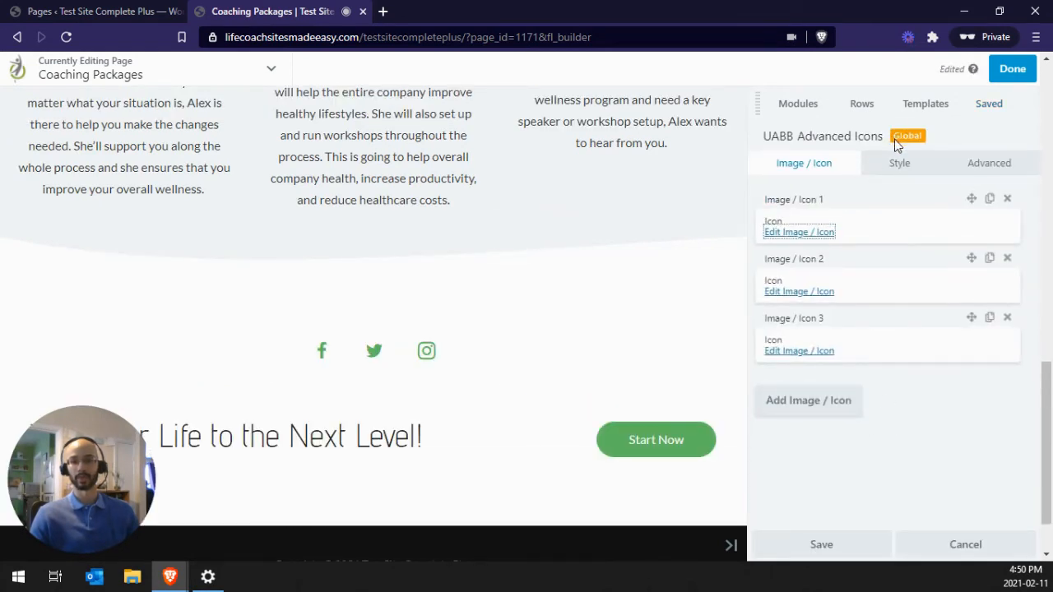
click(988, 104)
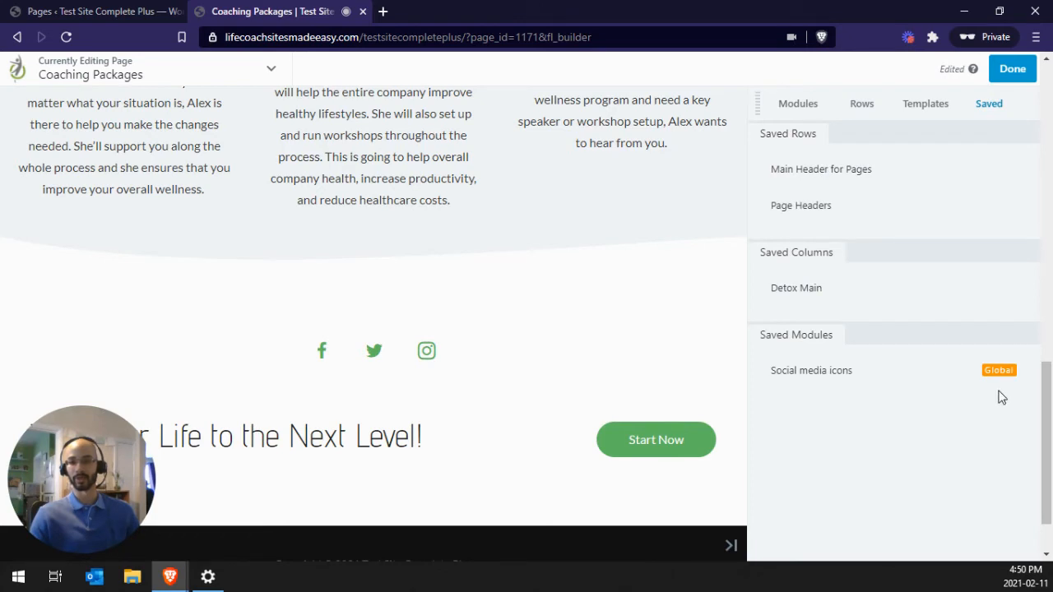
click(795, 105)
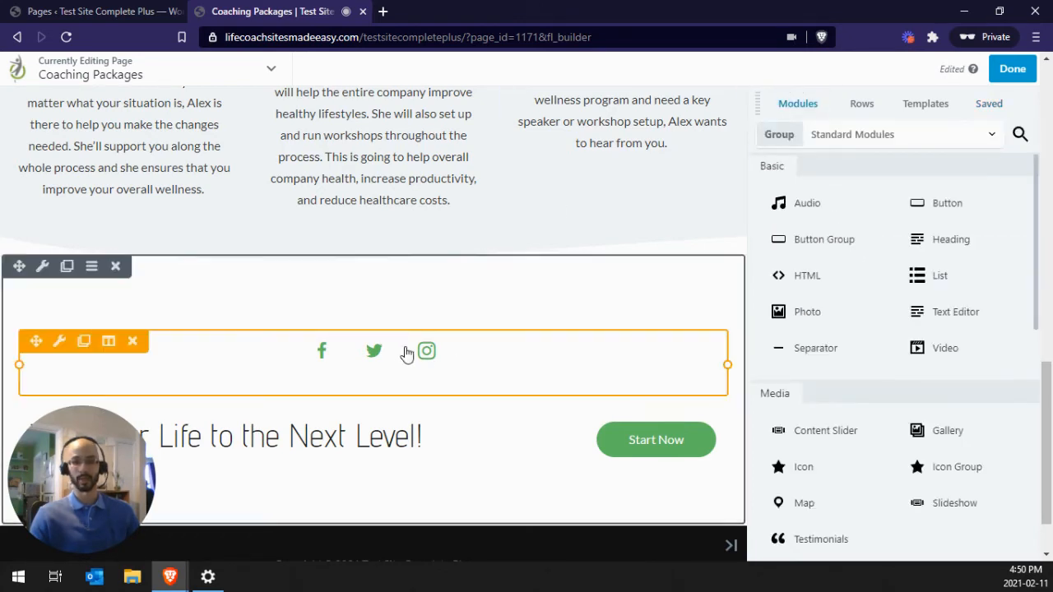
Move the social media icons module below the "Take Your Life to the Next Level!" heading and finish editing the page.
click(216, 351)
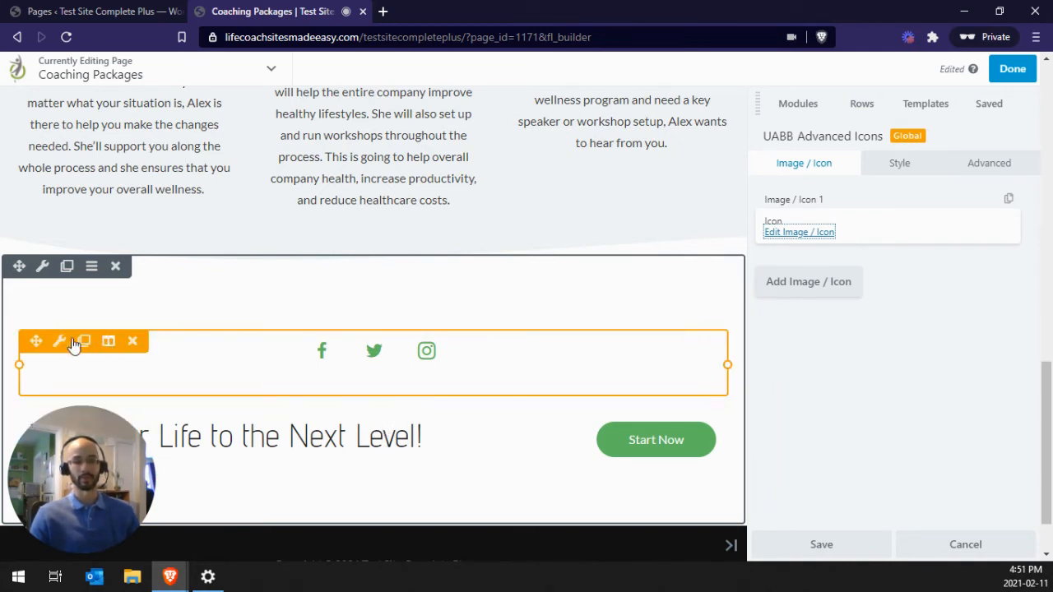
drag(37, 339, 299, 481)
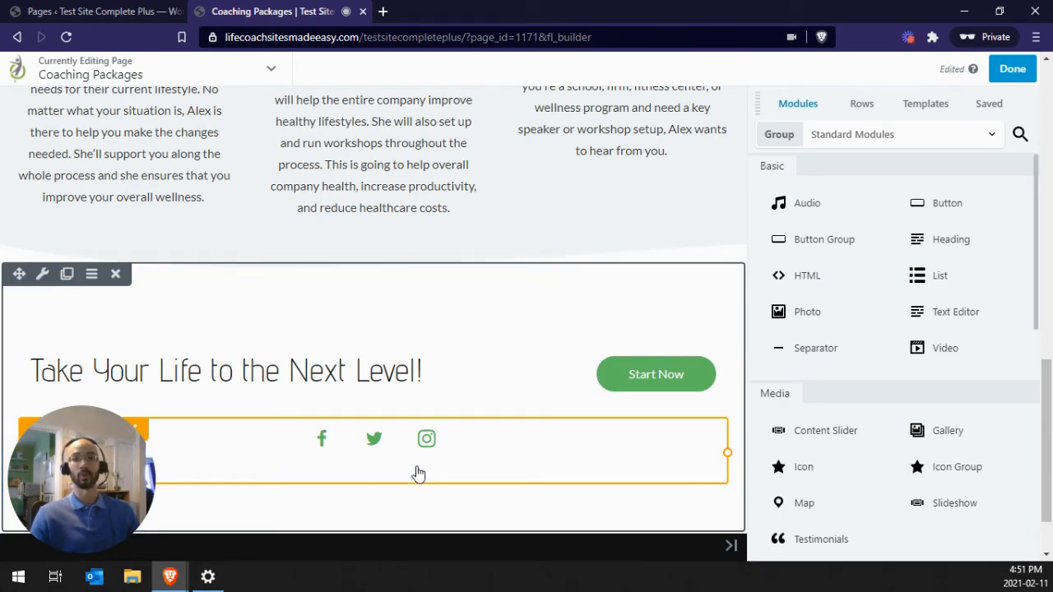
click(1017, 70)
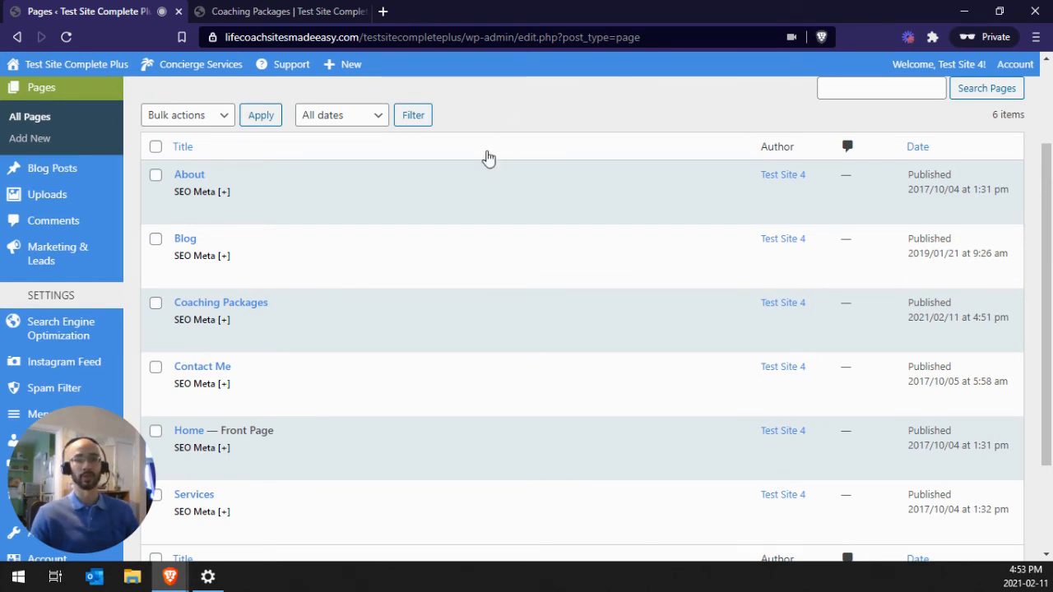
Open Quick Edit for the Coaching Packages page and examine its title, slug, status choices and Private option.
mouse_move(458, 185)
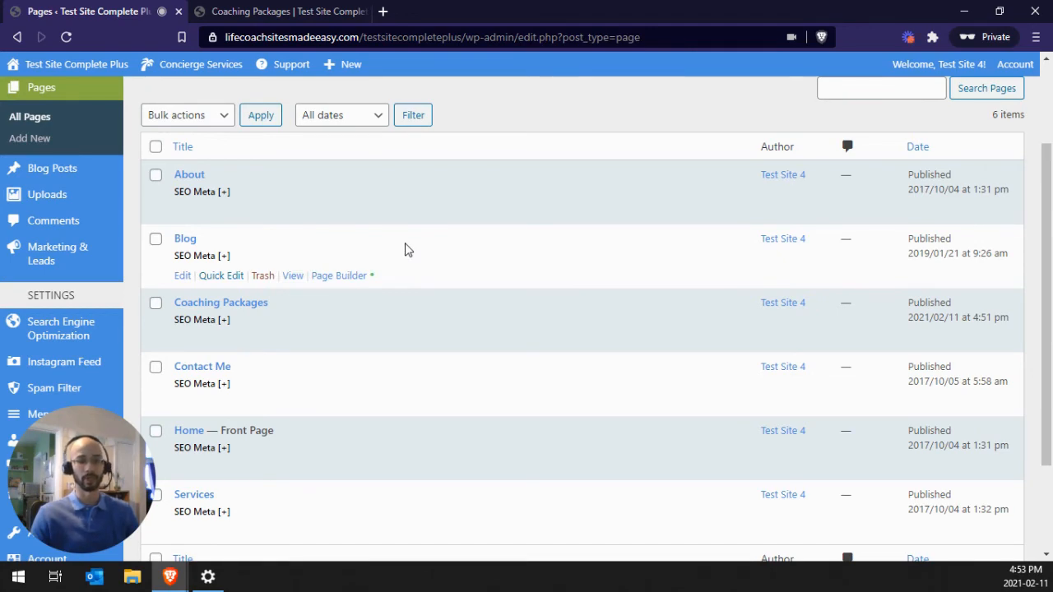
scroll(227, 169, up, 3)
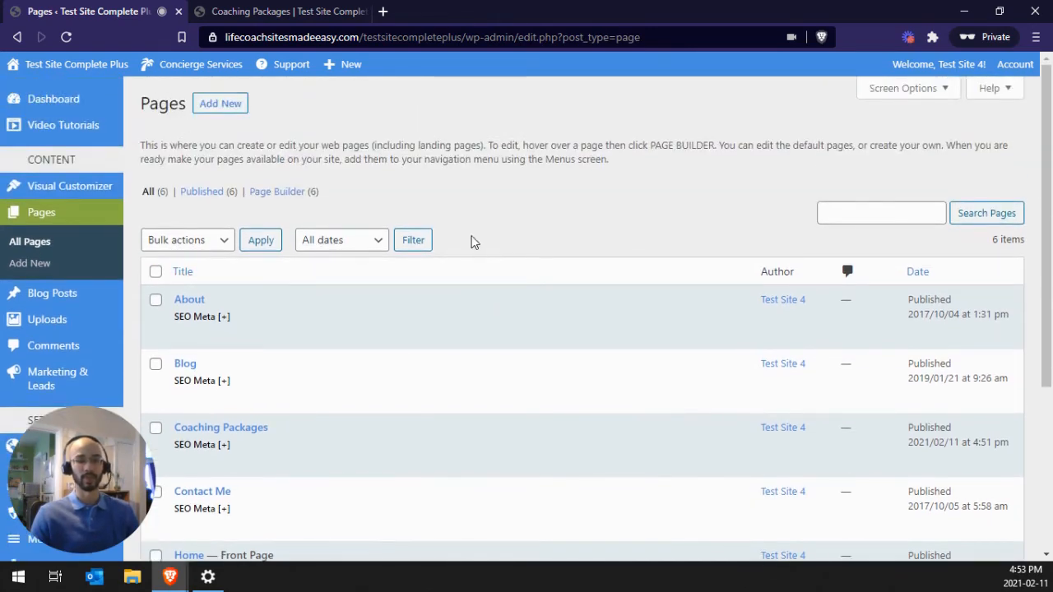
scroll(470, 239, down, 3)
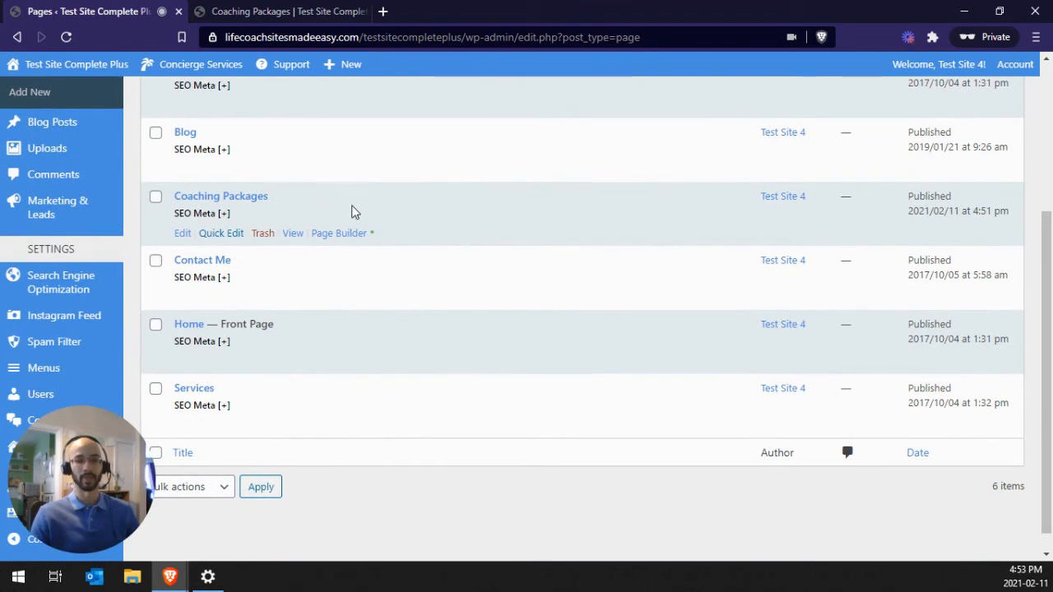
click(218, 237)
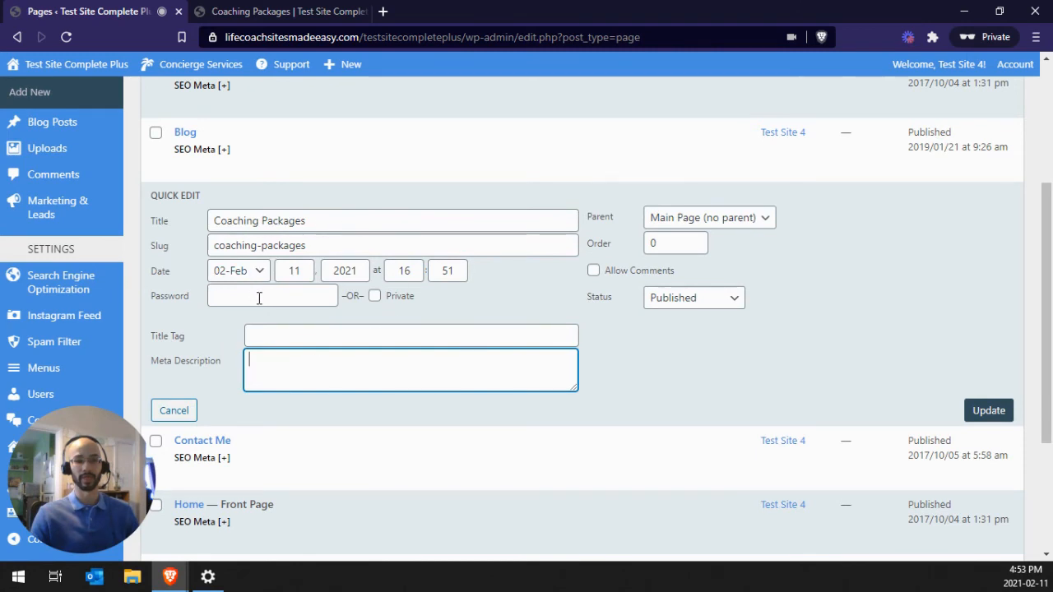
drag(334, 216, 207, 219)
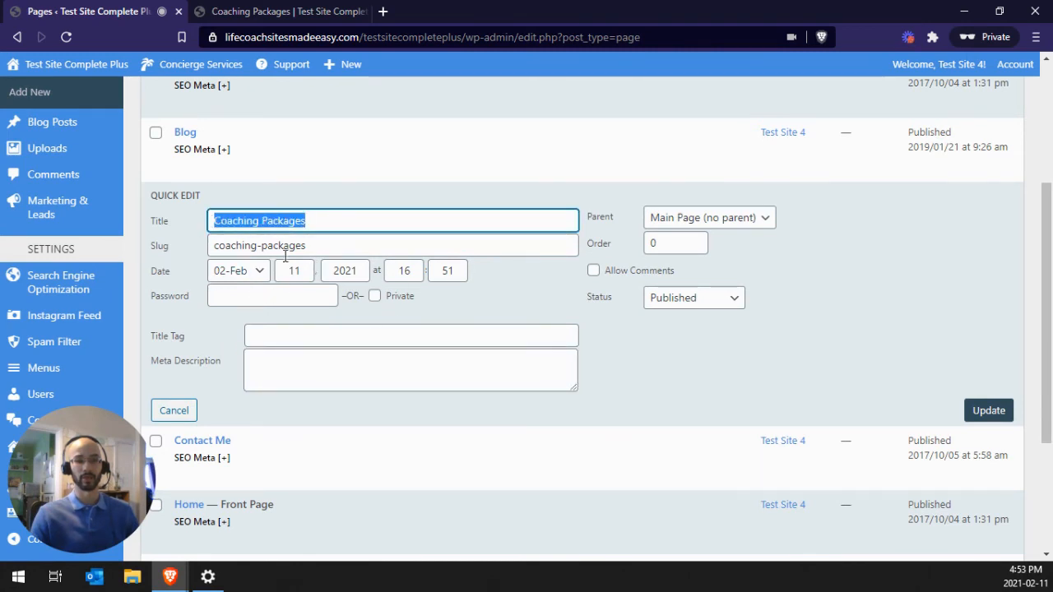
drag(322, 244, 181, 241)
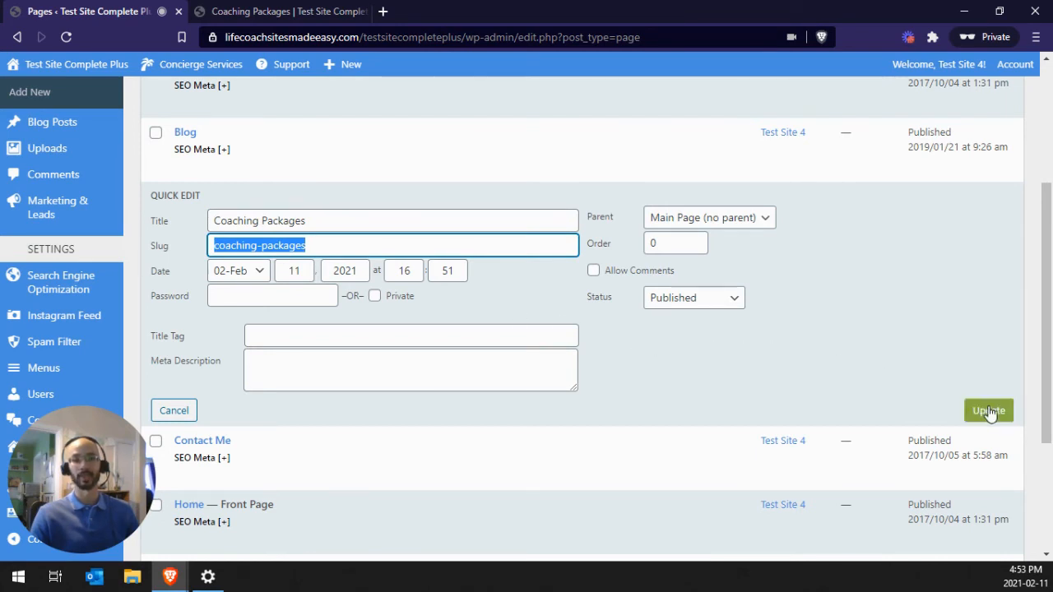
click(904, 377)
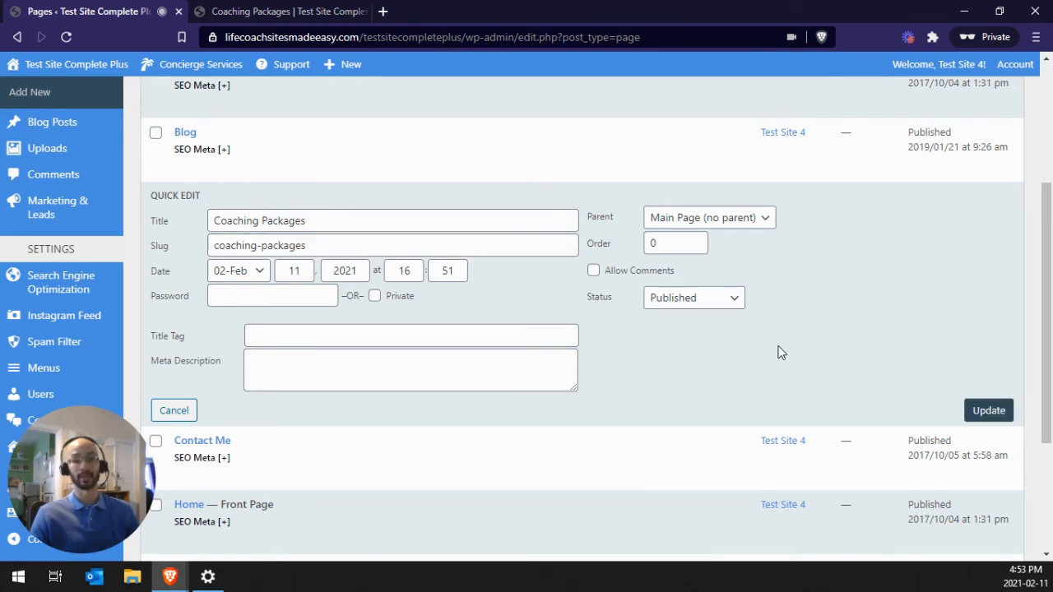
click(735, 303)
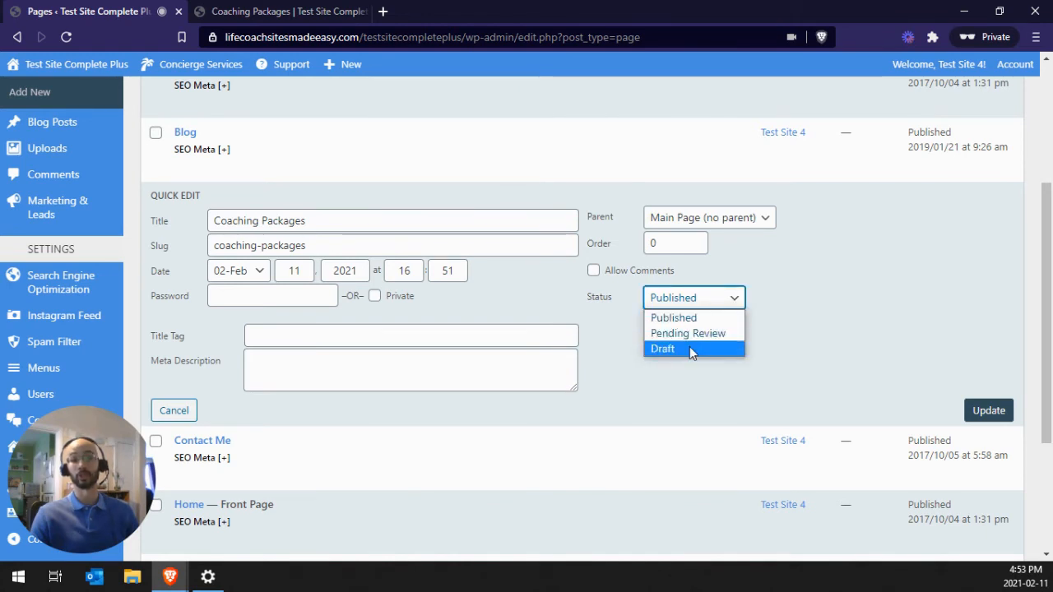
click(374, 297)
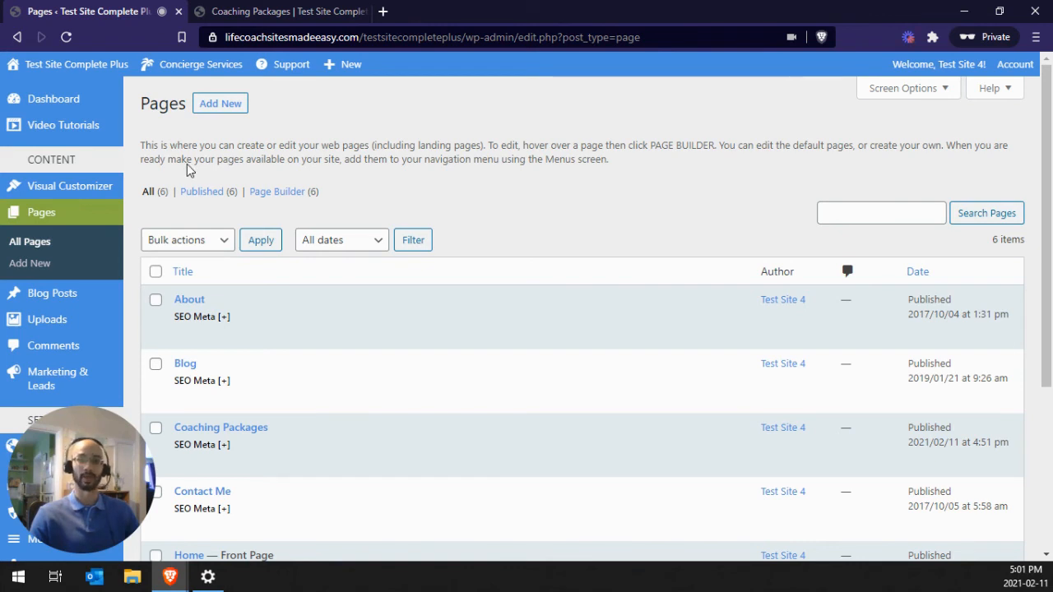
Open the site's navigation menu settings to edit the Primary Menu's structure.
drag(122, 442, 1030, 530)
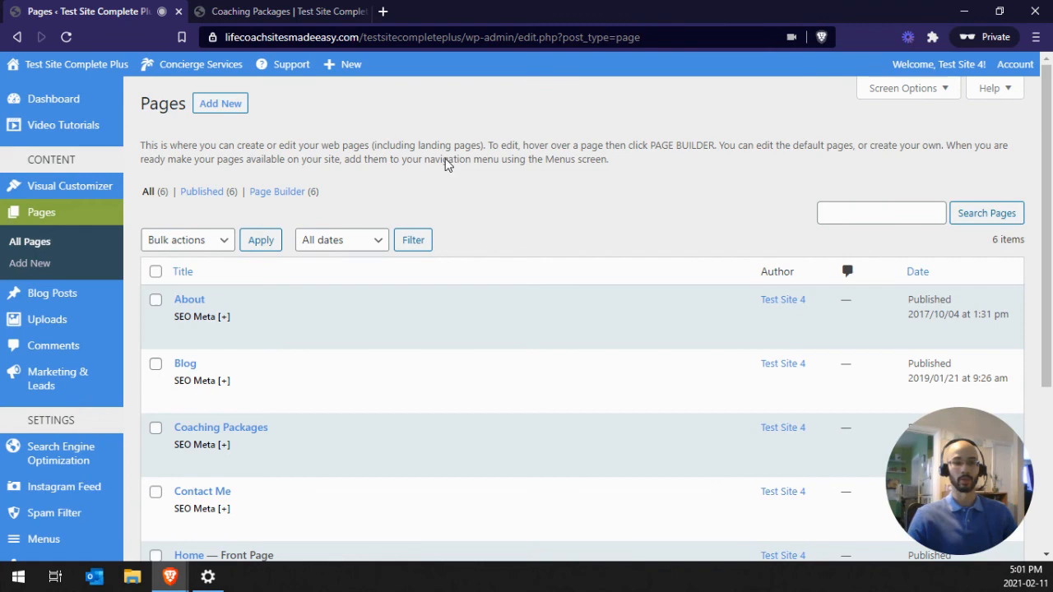
scroll(214, 212, down, 5)
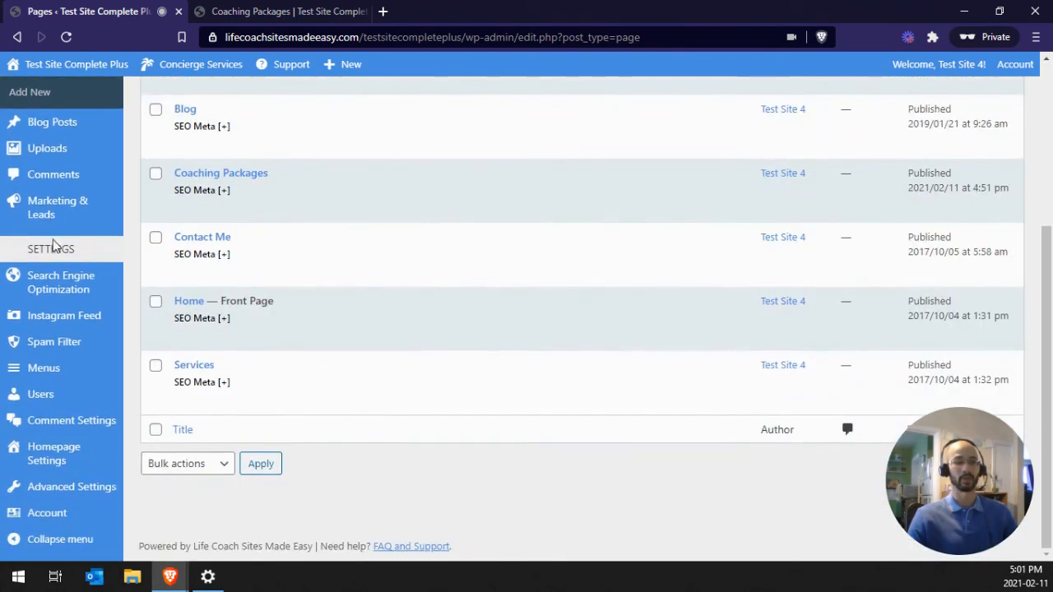
click(53, 372)
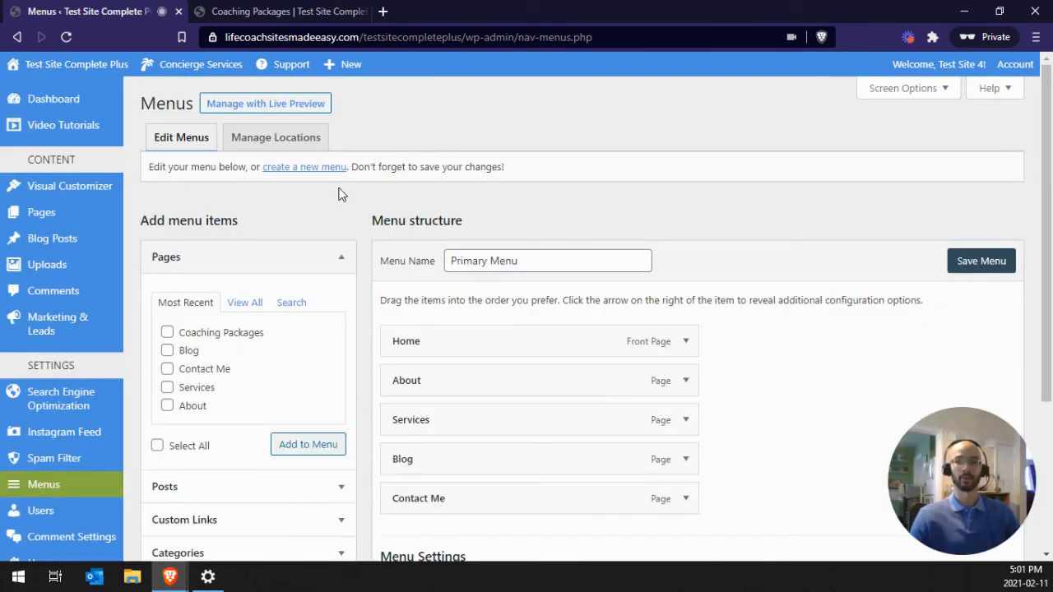
scroll(370, 181, down, 2)
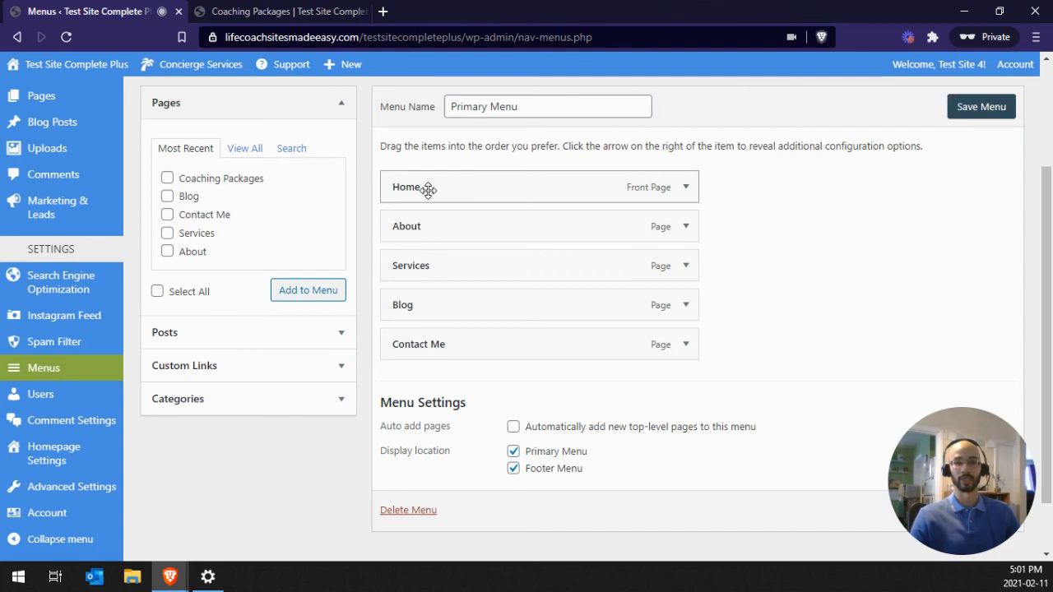
Add the Coaching Packages page to the Primary Menu, place it between About and Services, and save the menu.
click(212, 111)
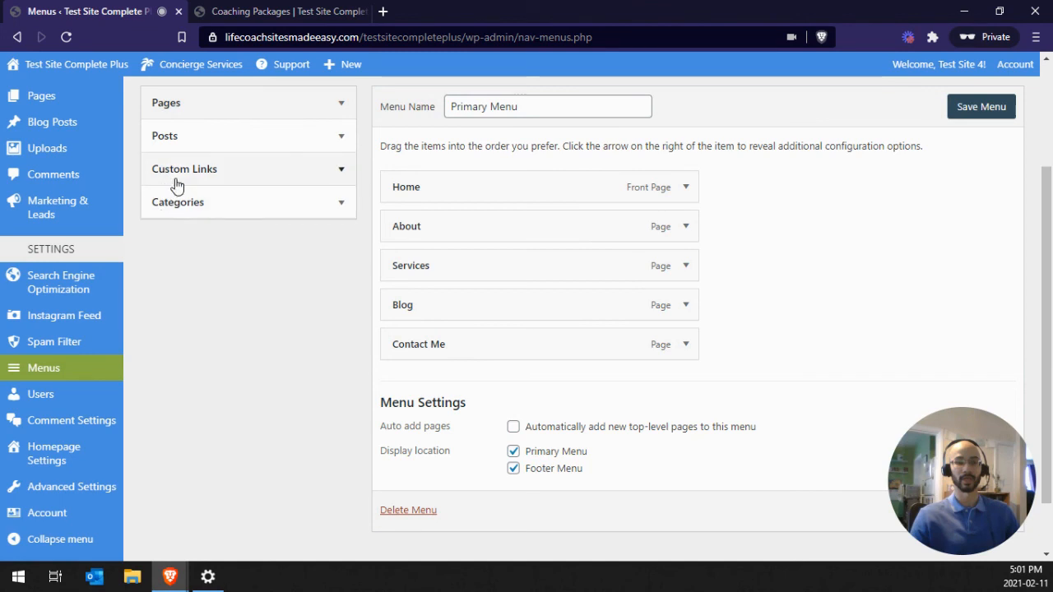
click(189, 105)
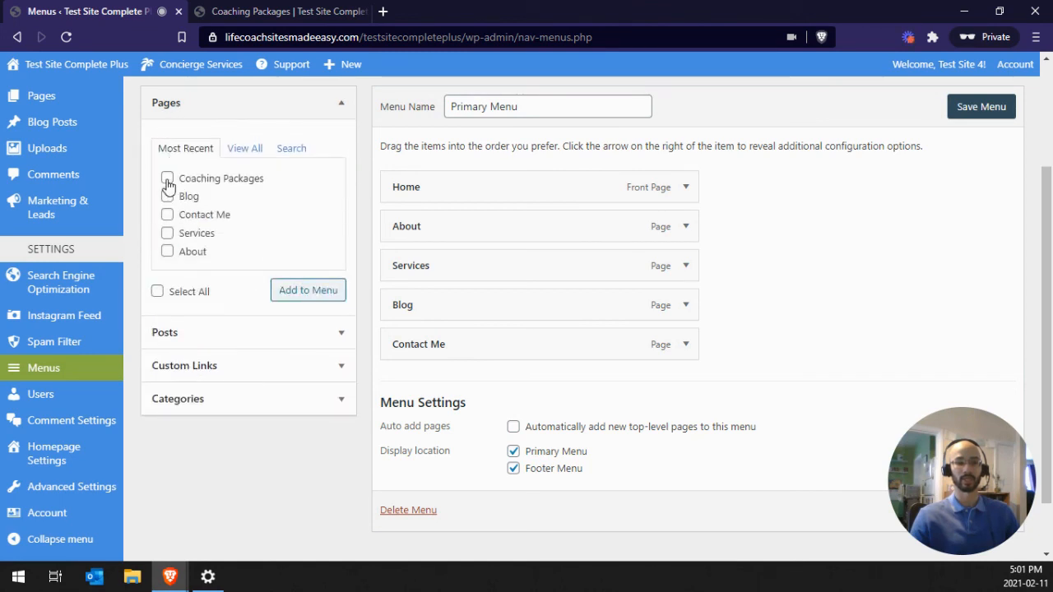
click(314, 293)
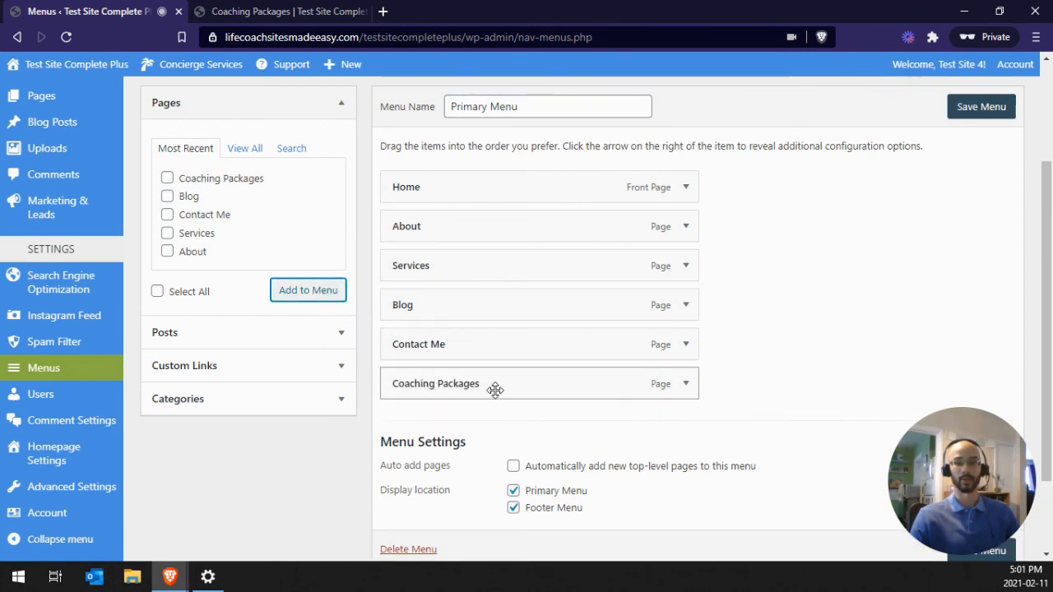
drag(495, 388, 416, 272)
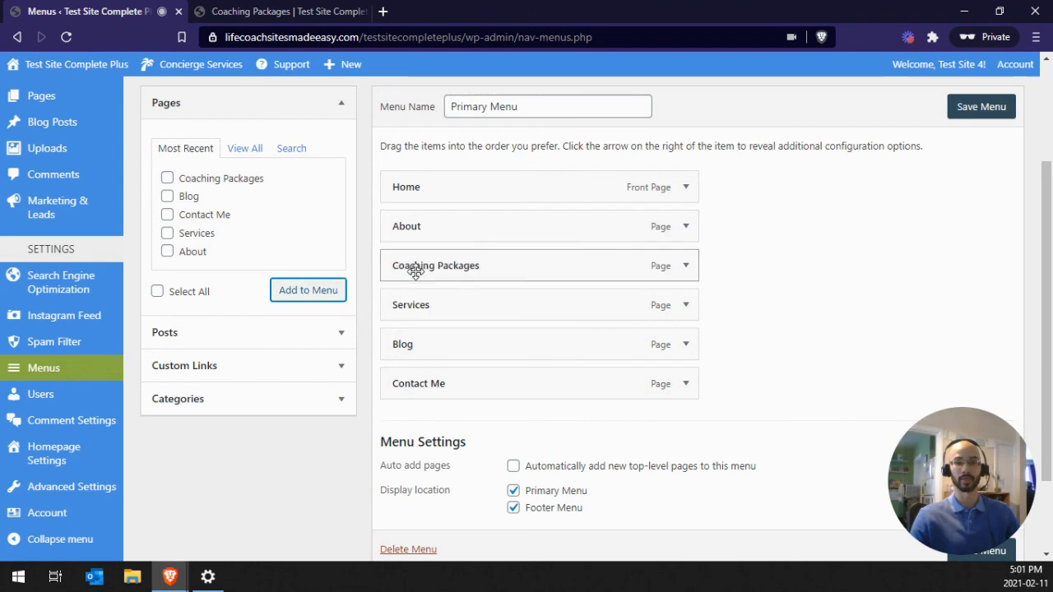
click(982, 113)
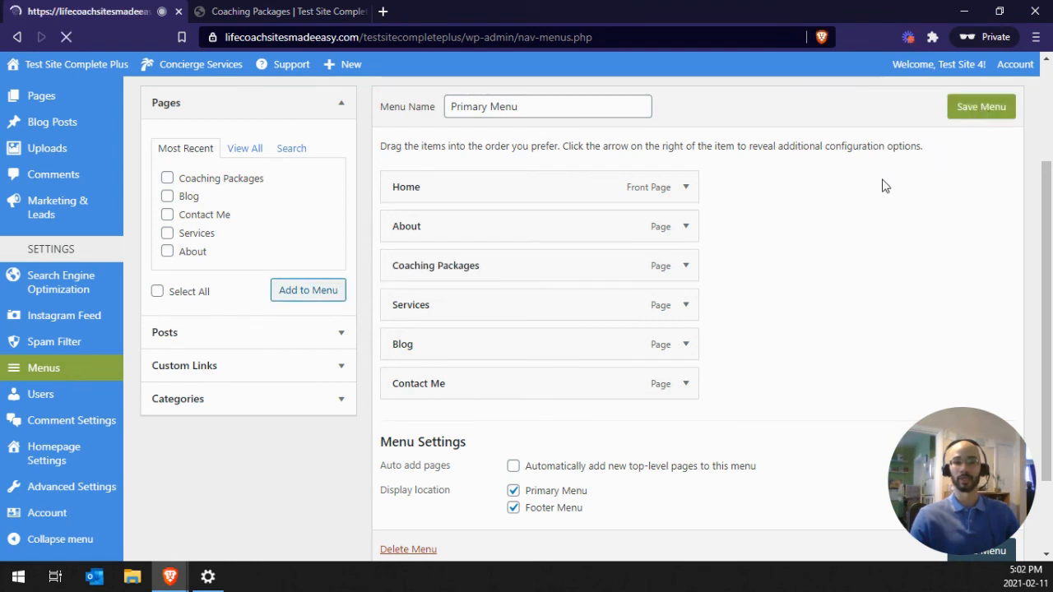